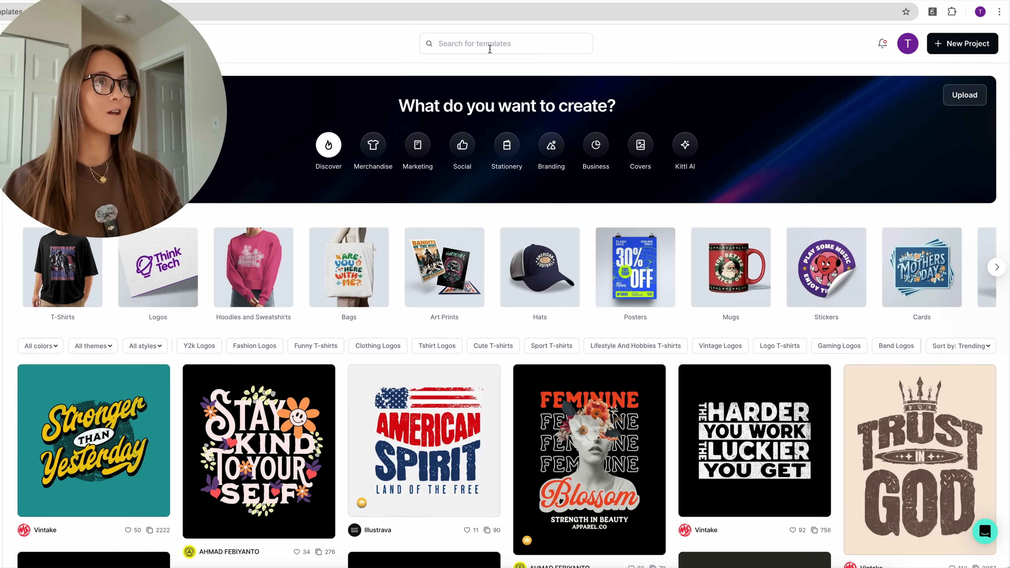
Search the templates for "sign" and open the Vintage Store Sidewalk Sign template.
{"action": "left_click", "coordinate": [491, 49]}
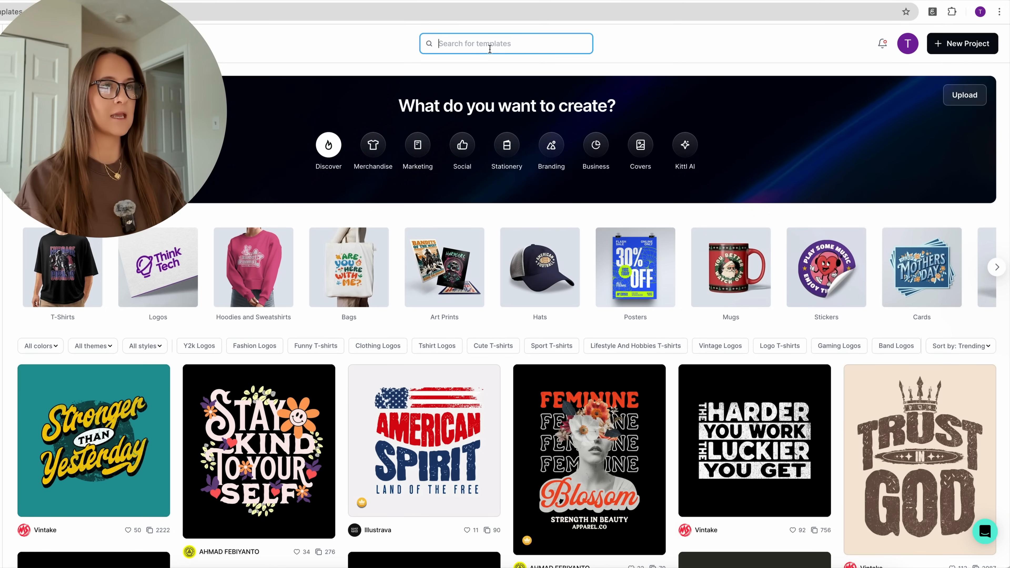
{"action": "type", "text": "sign"}
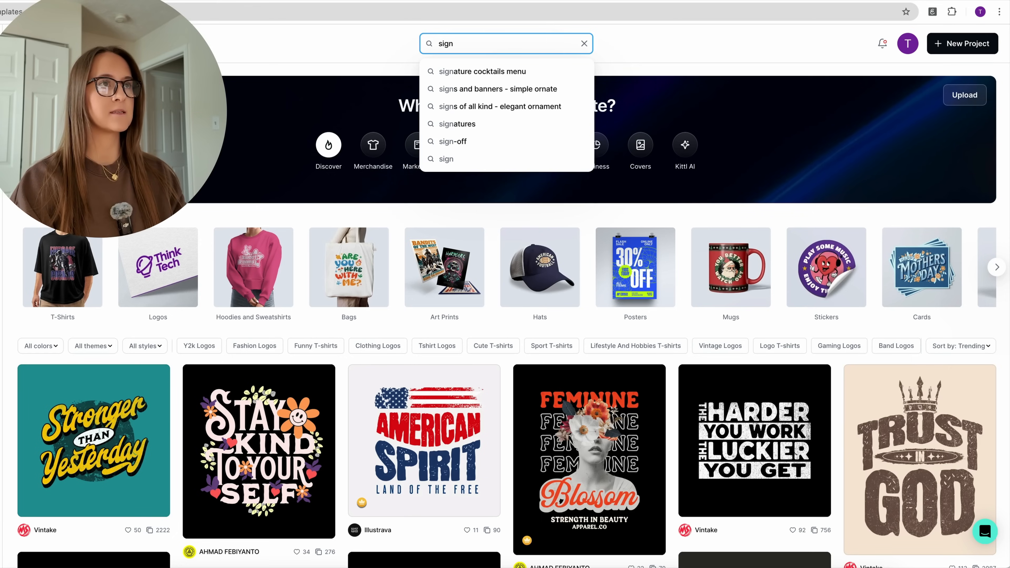
{"action": "key", "text": "Return"}
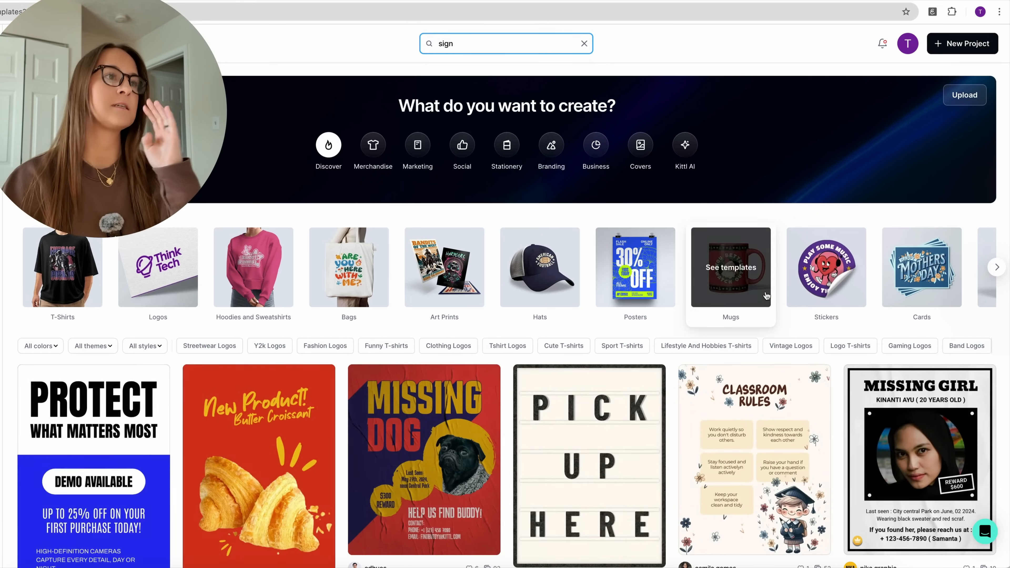
{"action": "scroll", "coordinate": [767, 296], "scroll_direction": "down", "scroll_amount": 5}
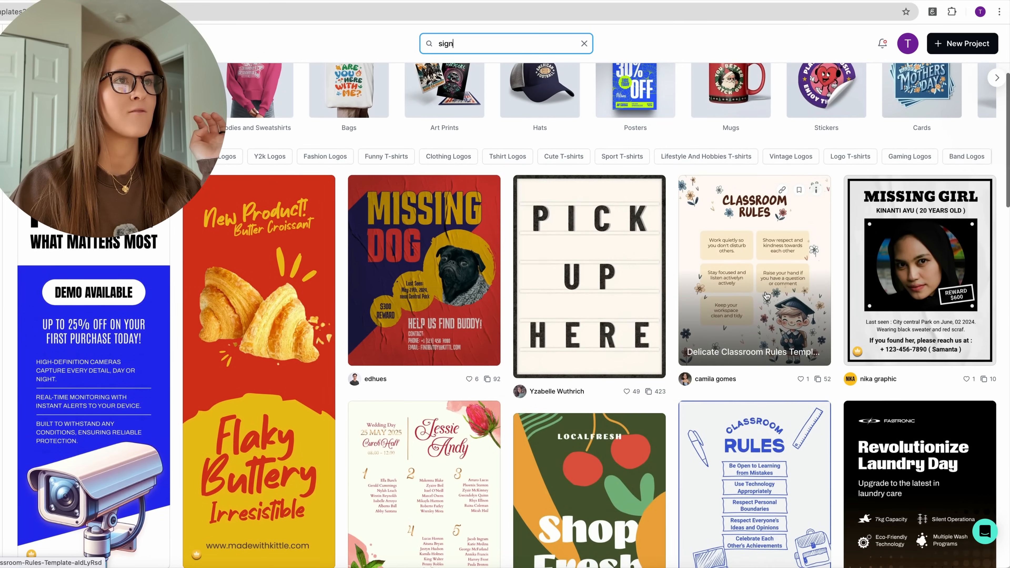
{"action": "scroll", "coordinate": [650, 343], "scroll_direction": "down", "scroll_amount": 15}
{"action": "mouse_move", "coordinate": [650, 343]}
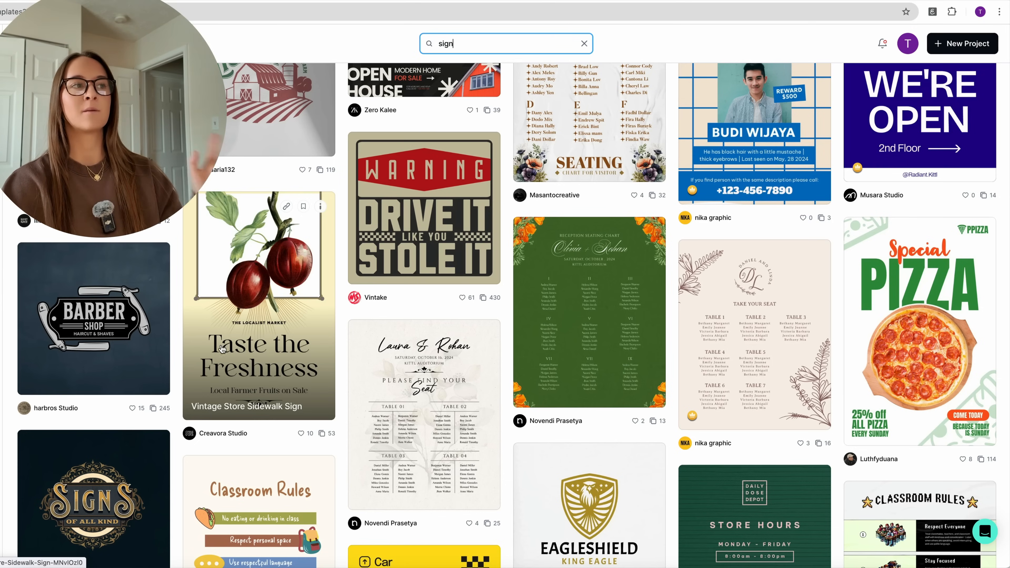
{"action": "left_click", "coordinate": [266, 284]}
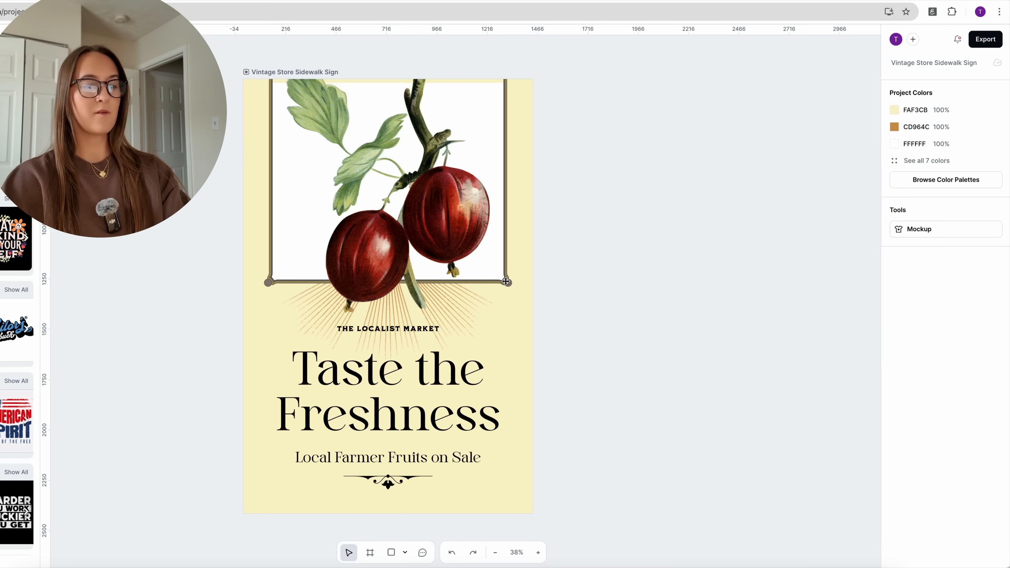
Delete the frame, white panel and sunburst behind the fruit, and the ornament below the text.
{"action": "left_click", "coordinate": [506, 281]}
{"action": "key", "text": "Delete"}
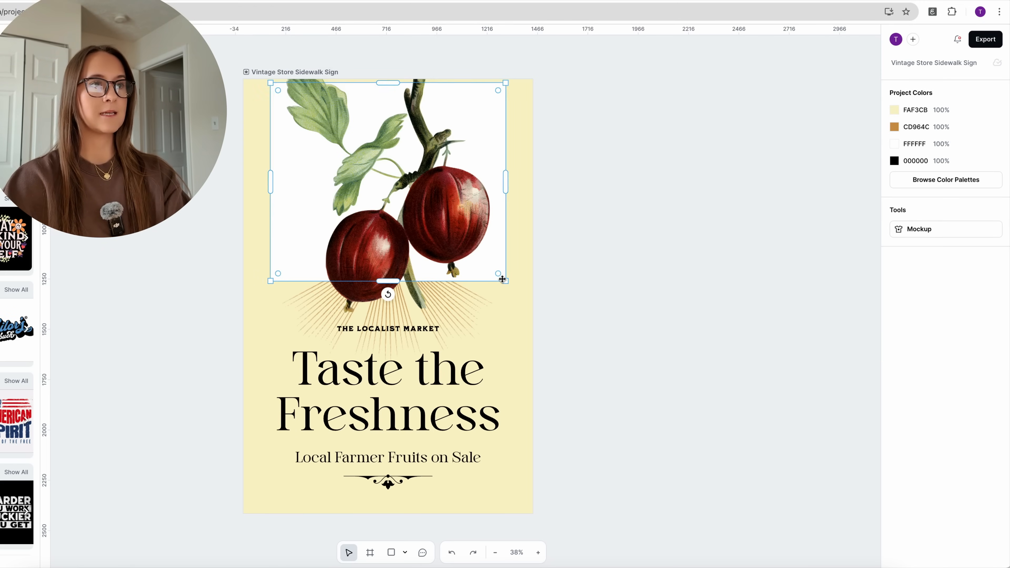
{"action": "left_click", "coordinate": [468, 302]}
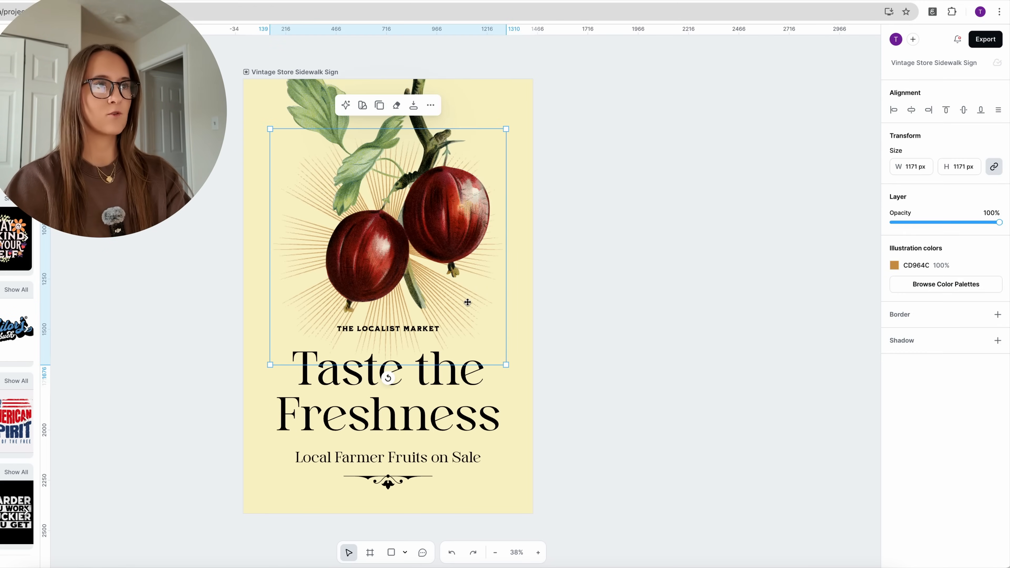
{"action": "key", "text": "Delete"}
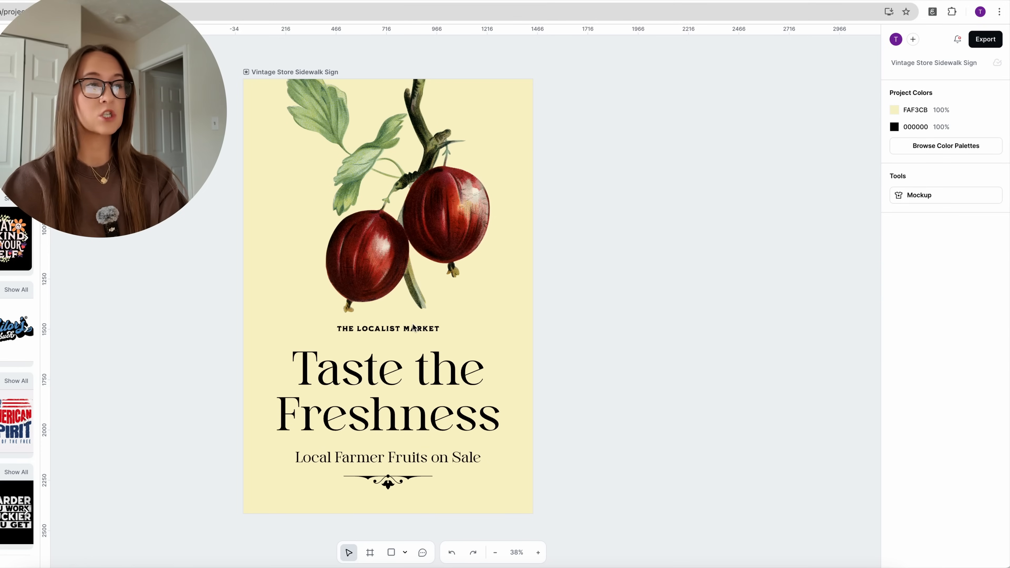
{"action": "left_click", "coordinate": [395, 482]}
{"action": "key", "text": "Delete"}
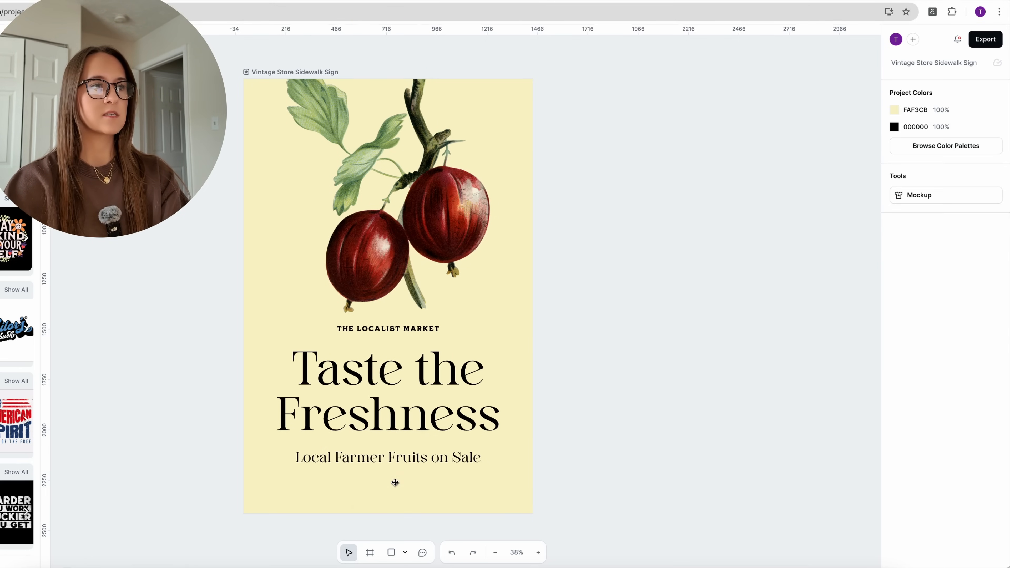
Duplicate the sidewalk sign artboard and delete the fruit illustration from the copy.
{"action": "scroll", "coordinate": [524, 278], "scroll_direction": "up", "scroll_amount": 1}
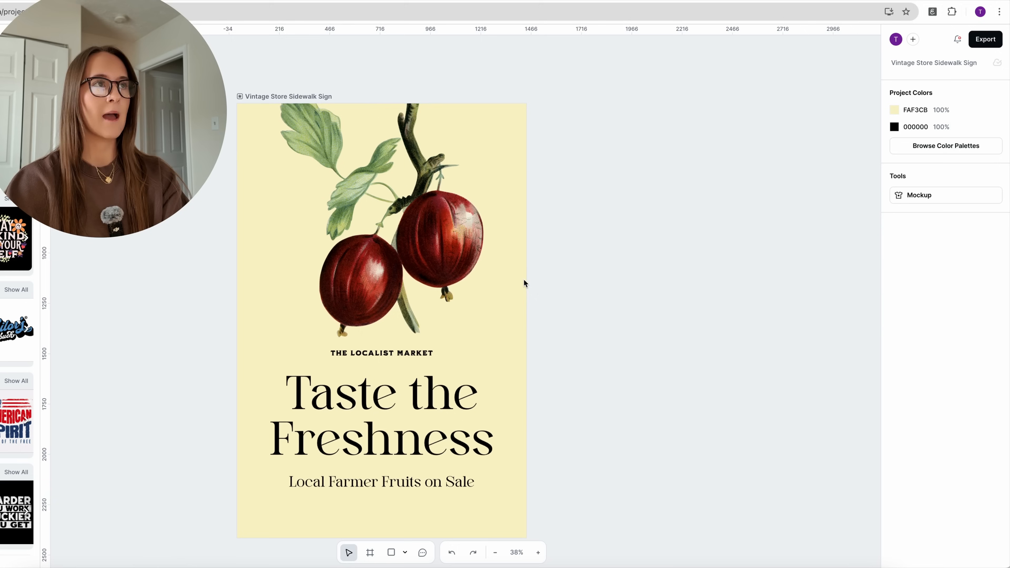
{"action": "left_click", "coordinate": [240, 96]}
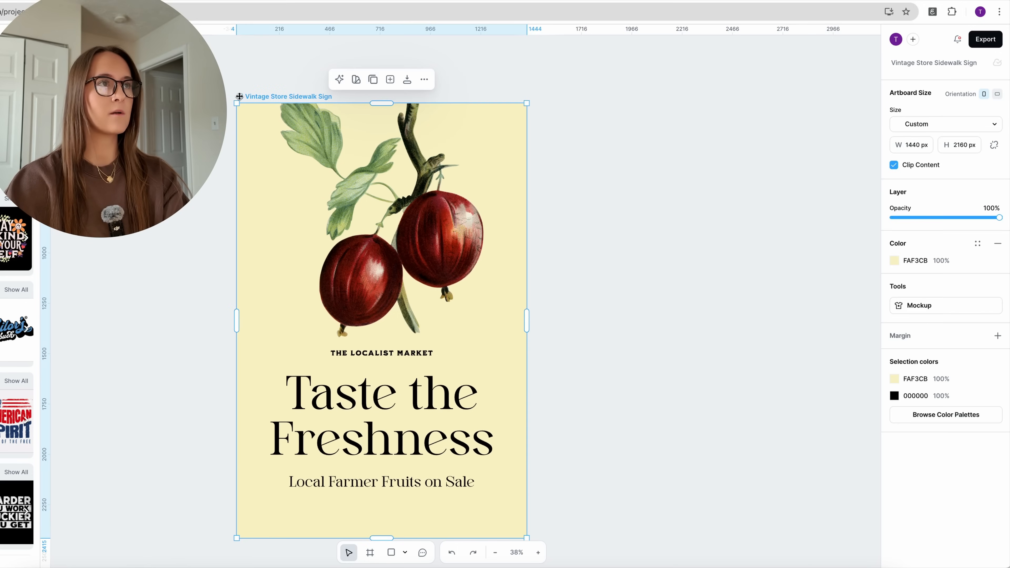
{"action": "left_click", "coordinate": [373, 80]}
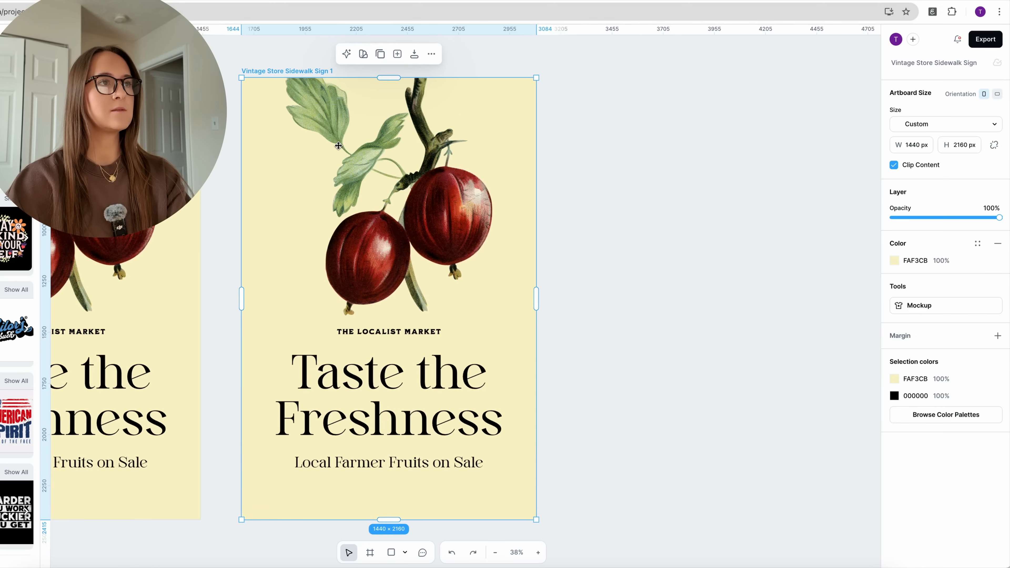
{"action": "scroll", "coordinate": [338, 145], "scroll_direction": "left", "scroll_amount": 4}
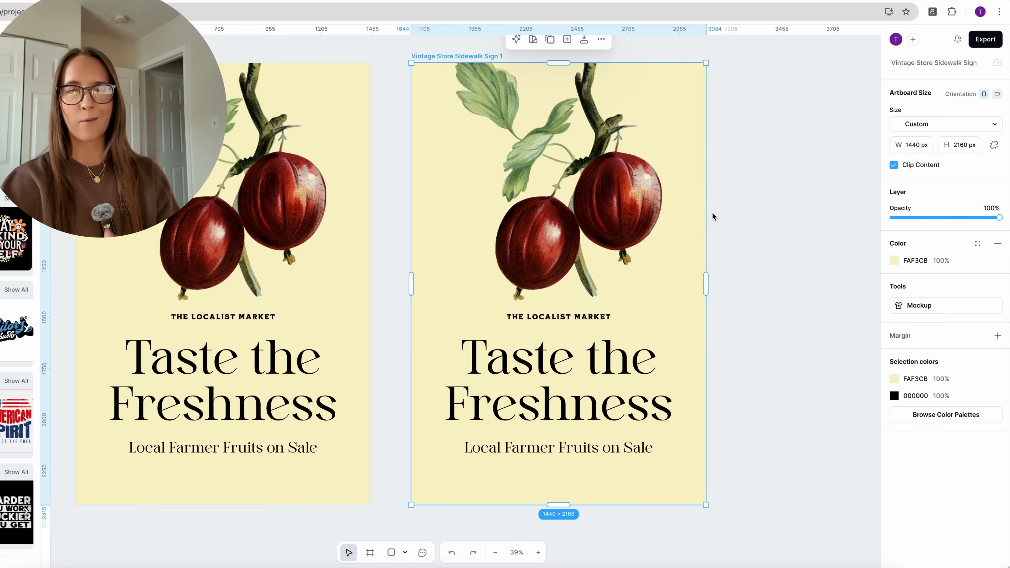
{"action": "left_click", "coordinate": [629, 194]}
{"action": "key", "text": "Delete"}
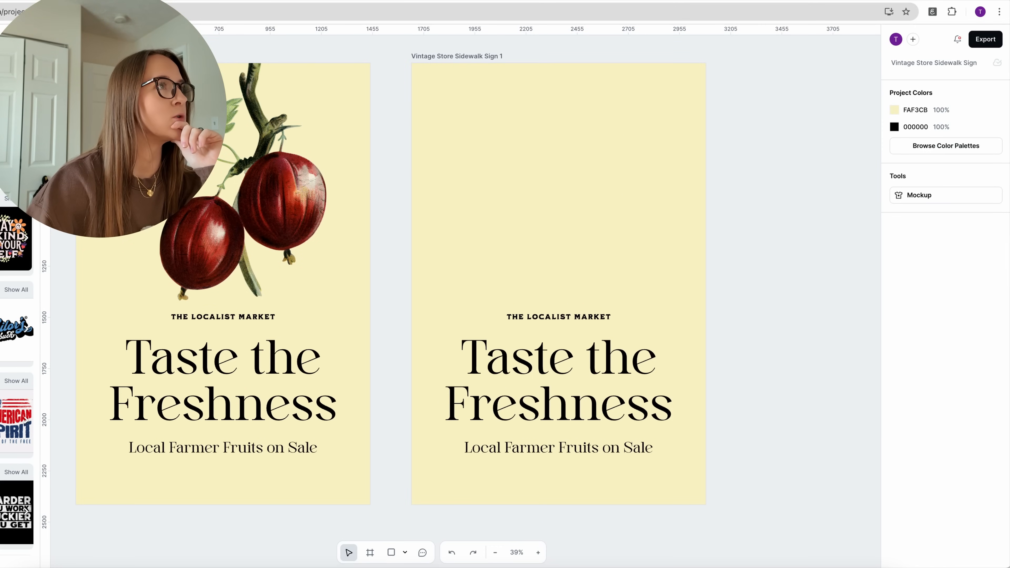
Open the AI Image Generator and switch to ChatGPT, placing its window clear of the generator's prompt area.
{"action": "left_click", "coordinate": [11, 231]}
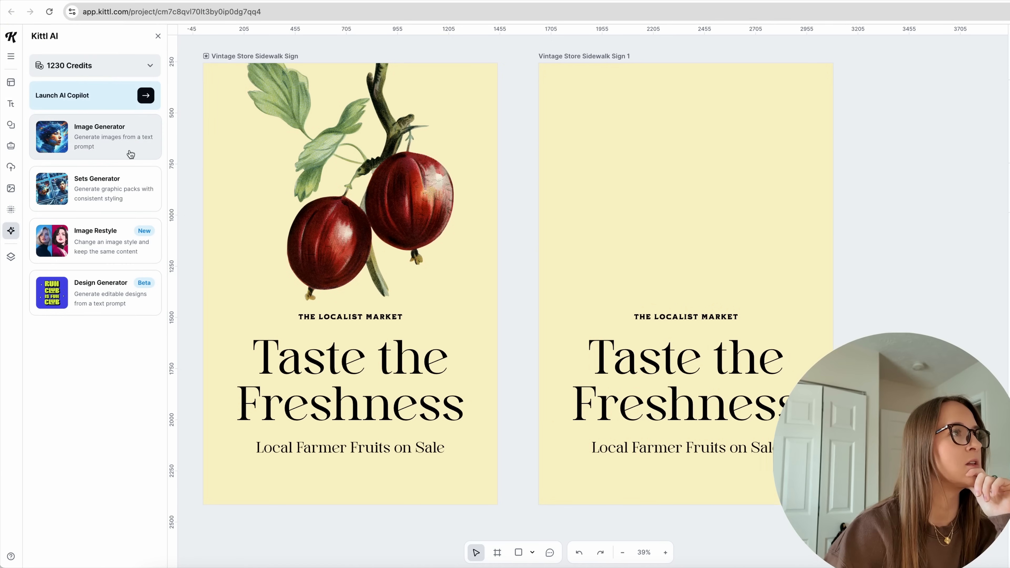
{"action": "left_click", "coordinate": [80, 143]}
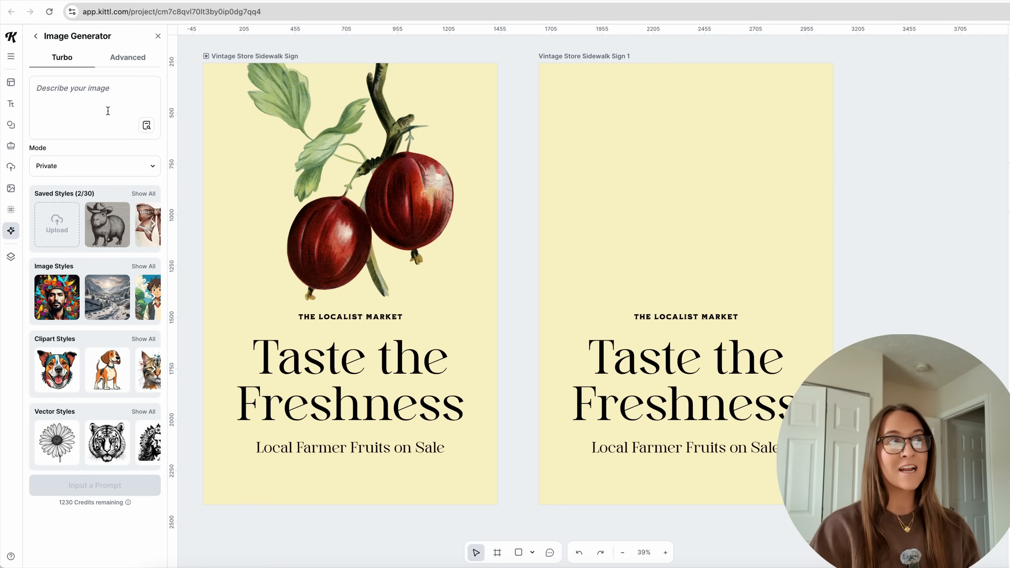
{"action": "left_click", "coordinate": [756, 567]}
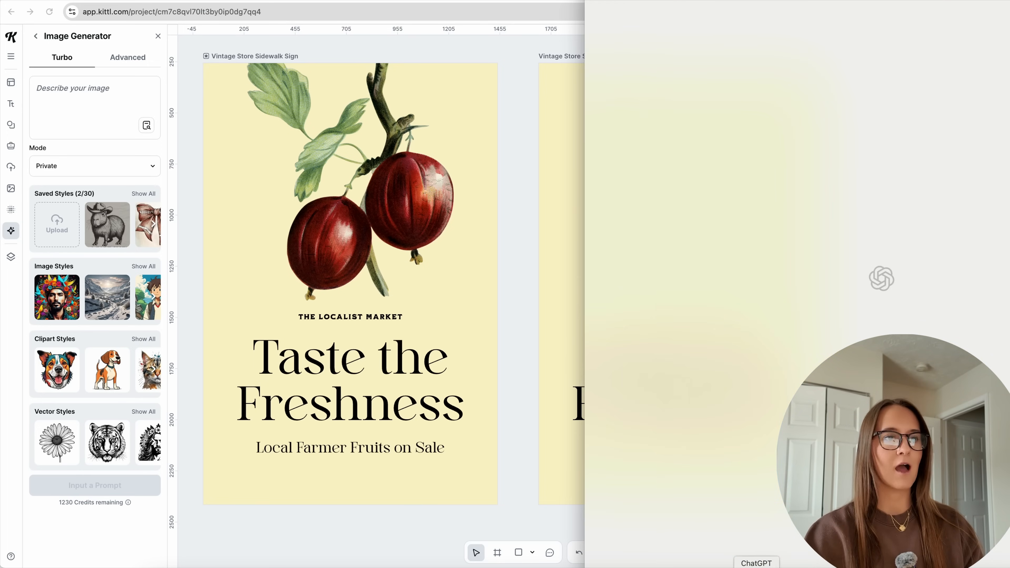
{"action": "left_click_drag", "start_coordinate": [984, 5], "coordinate": [776, 162]}
{"action": "left_click_drag", "start_coordinate": [688, 185], "coordinate": [871, 55]}
Ask ChatGPT what type of prompt creates a watercolor style cowboy hat for a baby shower with a western theme.
{"action": "left_click", "coordinate": [553, 439]}
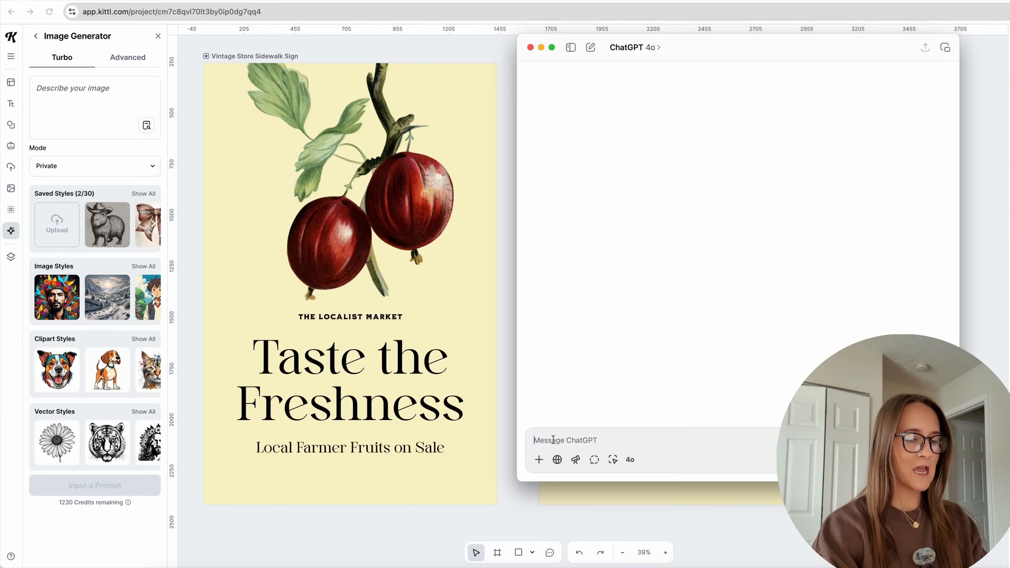
{"action": "type", "text": "i am looking to use"}
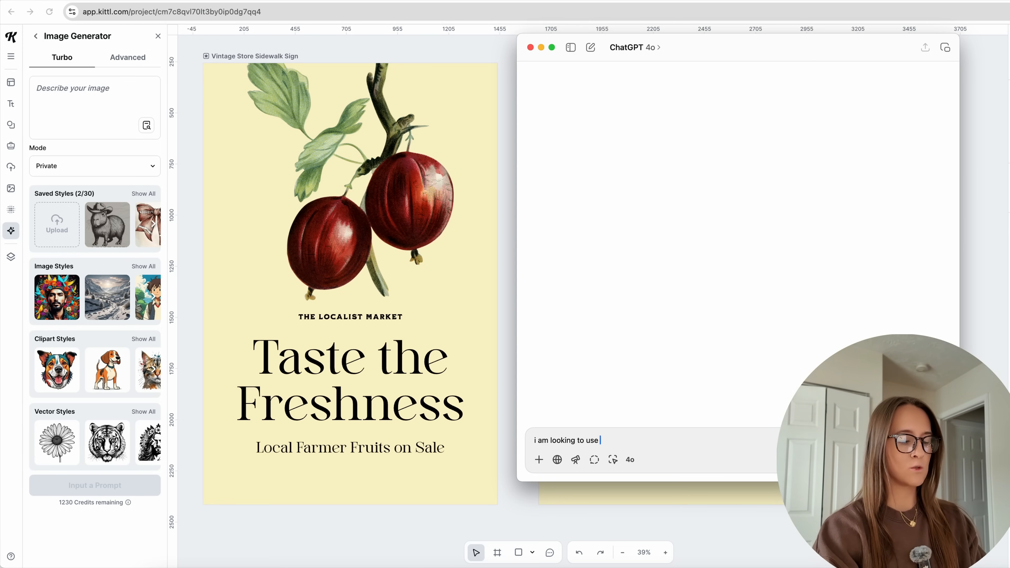
{"action": "type", "text": " ai to create a watercolor style "}
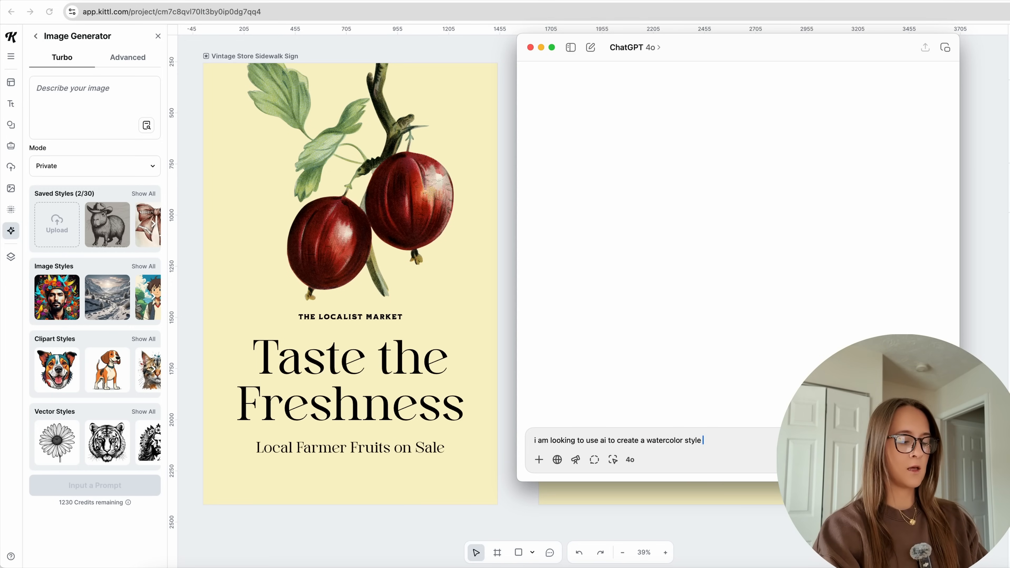
{"action": "type", "text": "cowboy hat that is goi"}
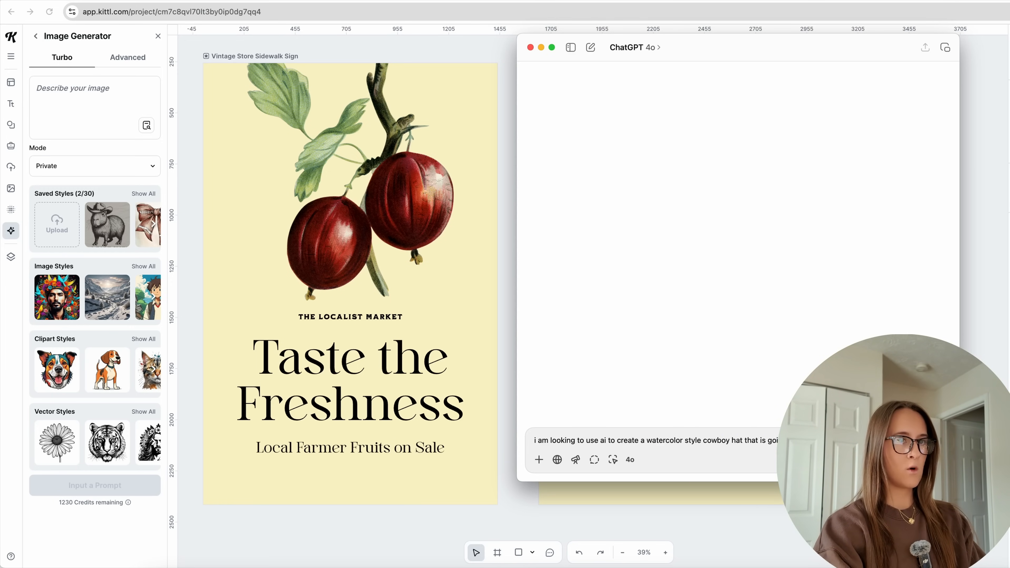
{"action": "type", "text": "ng baby shower with a western theme"}
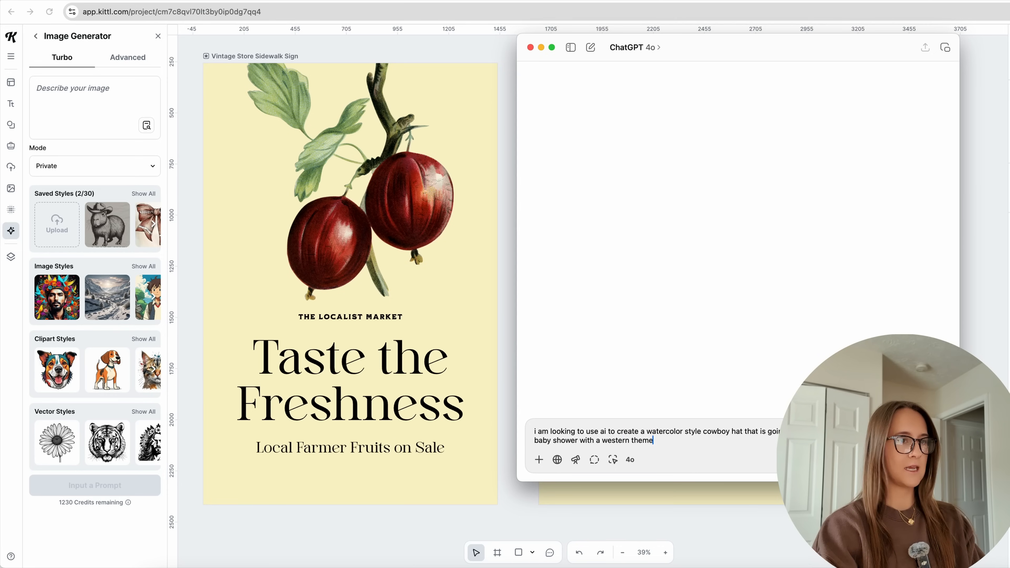
{"action": "type", "text": "."}
{"action": "key", "text": "shift+Return"}
{"action": "key", "text": "shift+Return"}
{"action": "type", "text": "what type of prompt should i typ"}
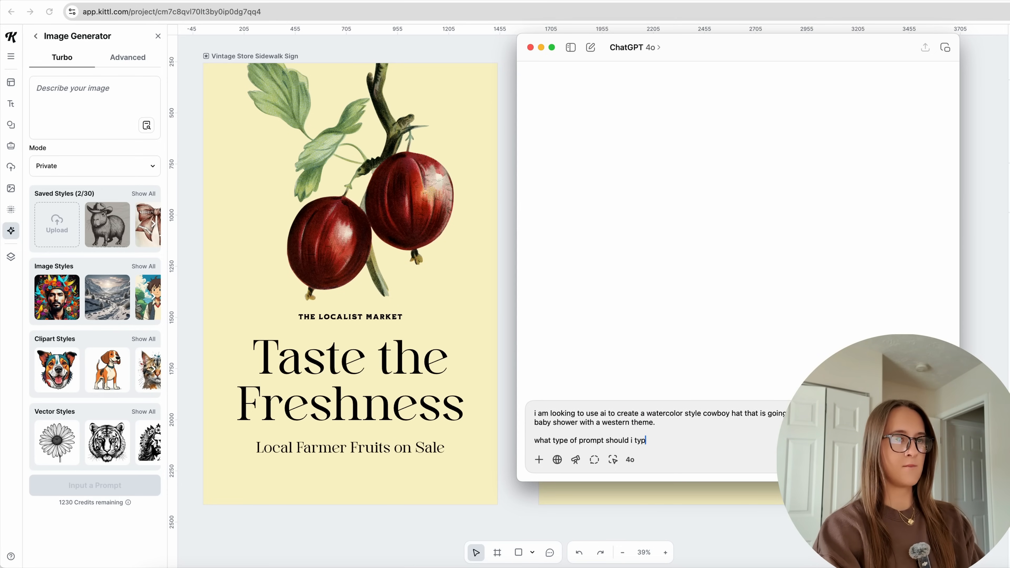
{"action": "type", "text": "e in to get this "}
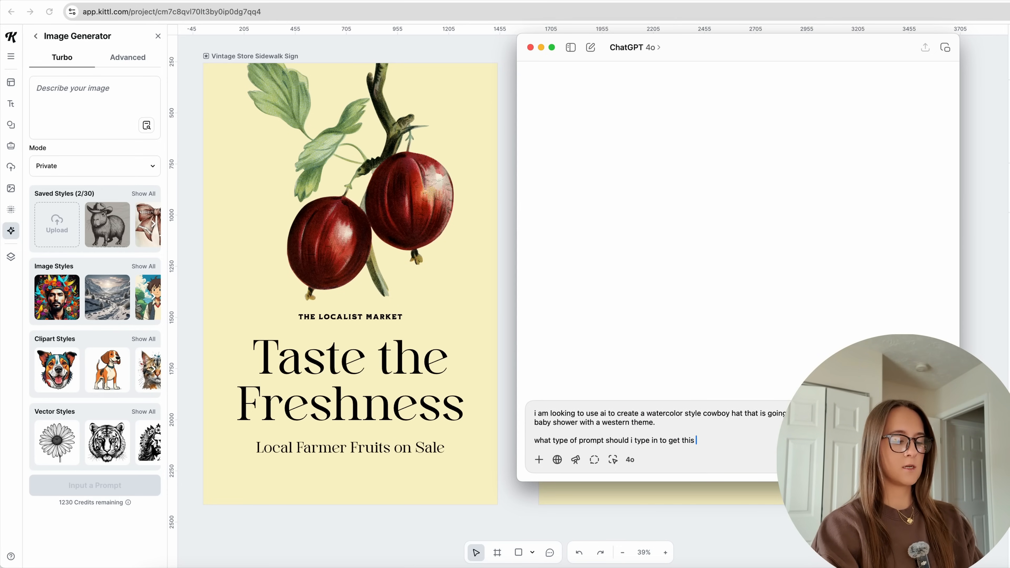
{"action": "type", "text": "desired resu"}
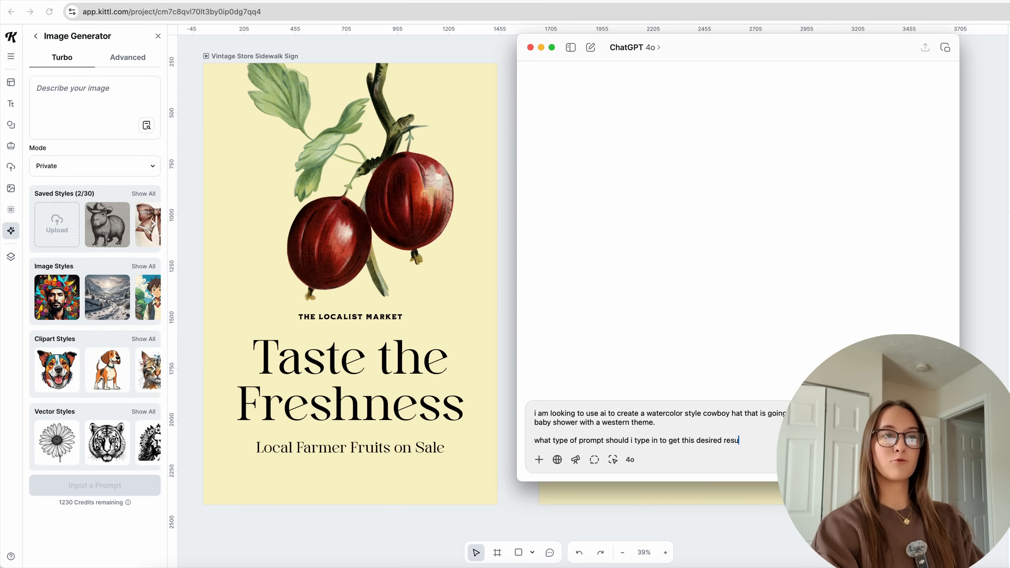
{"action": "type", "text": "lt?"}
{"action": "key", "text": "Return"}
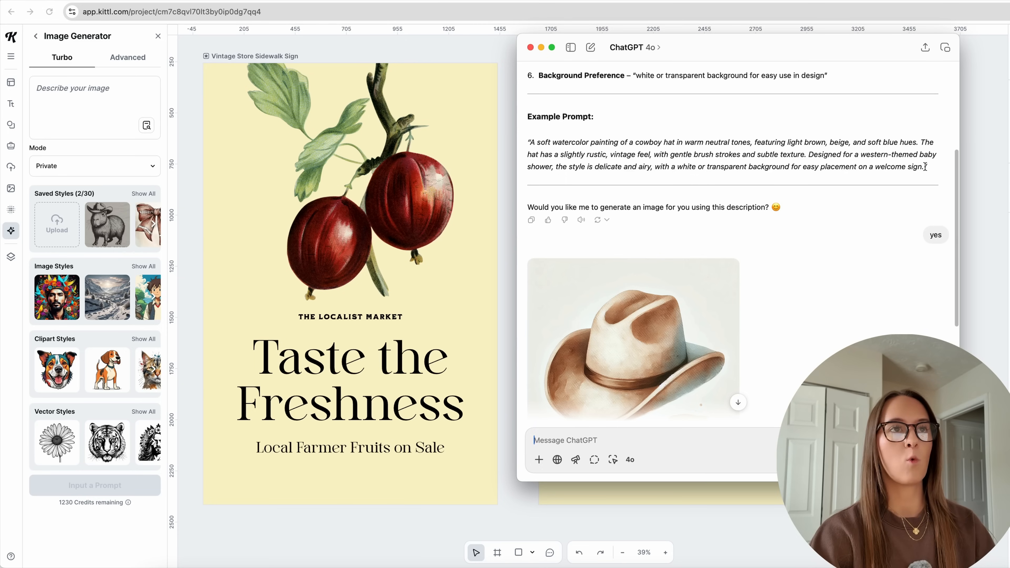
Generate an image in Kittl from ChatGPT's copied example prompt and place it above the text on the second artboard.
{"action": "left_click_drag", "start_coordinate": [926, 167], "coordinate": [531, 141]}
{"action": "key", "text": "super+c"}
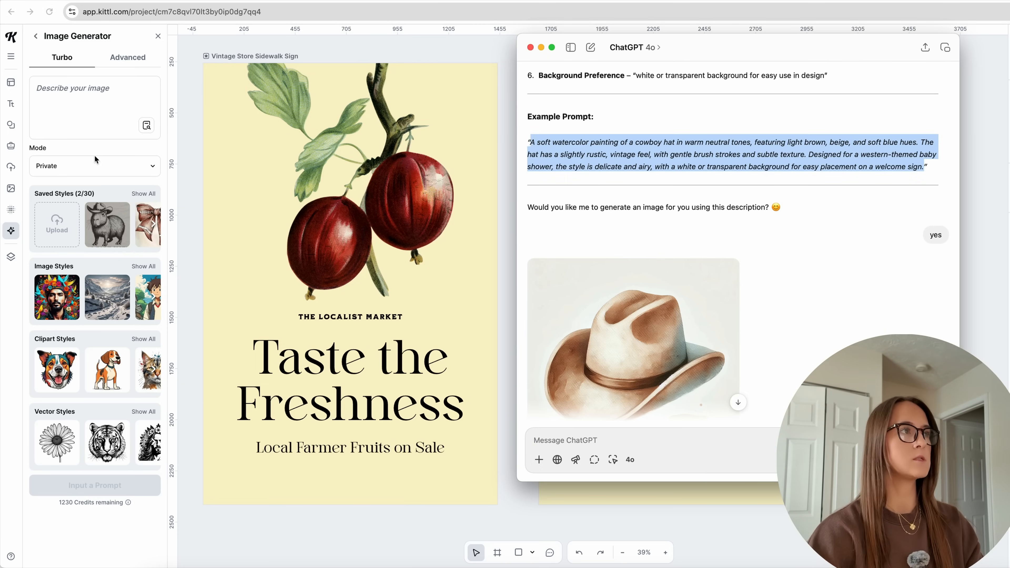
{"action": "left_click", "coordinate": [89, 107]}
{"action": "key", "text": "super+v"}
{"action": "left_click", "coordinate": [84, 491]}
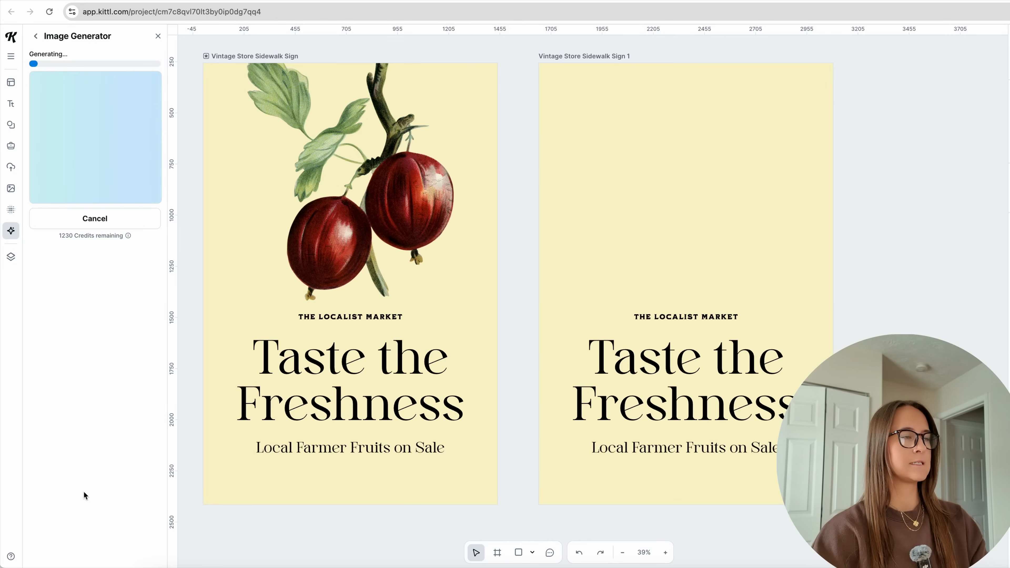
{"action": "left_click_drag", "start_coordinate": [535, 332], "coordinate": [699, 236]}
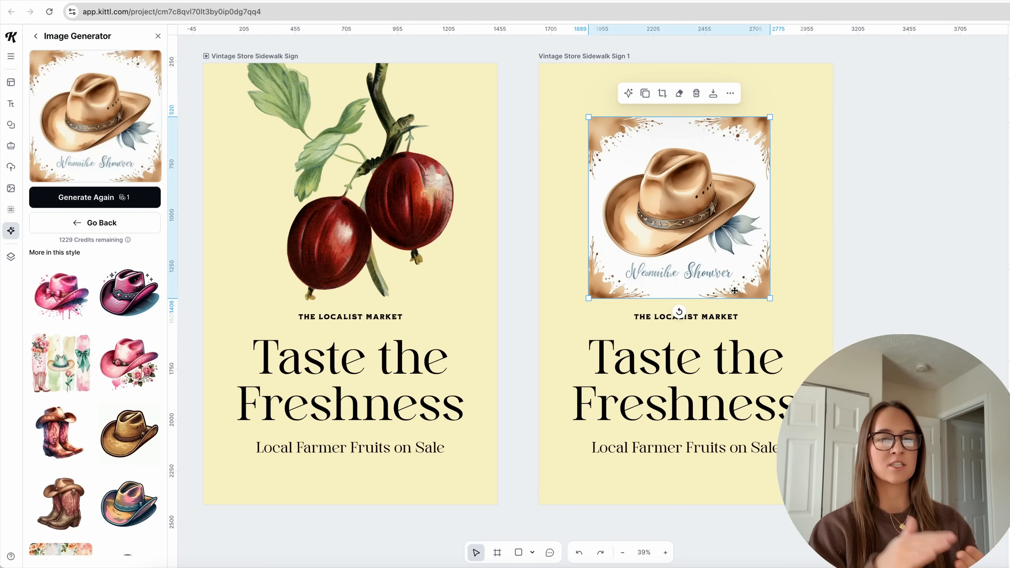
Browse the similar-style image suggestions listed beneath the generated cowboy hat.
{"action": "scroll", "coordinate": [127, 449], "scroll_direction": "down", "scroll_amount": 4}
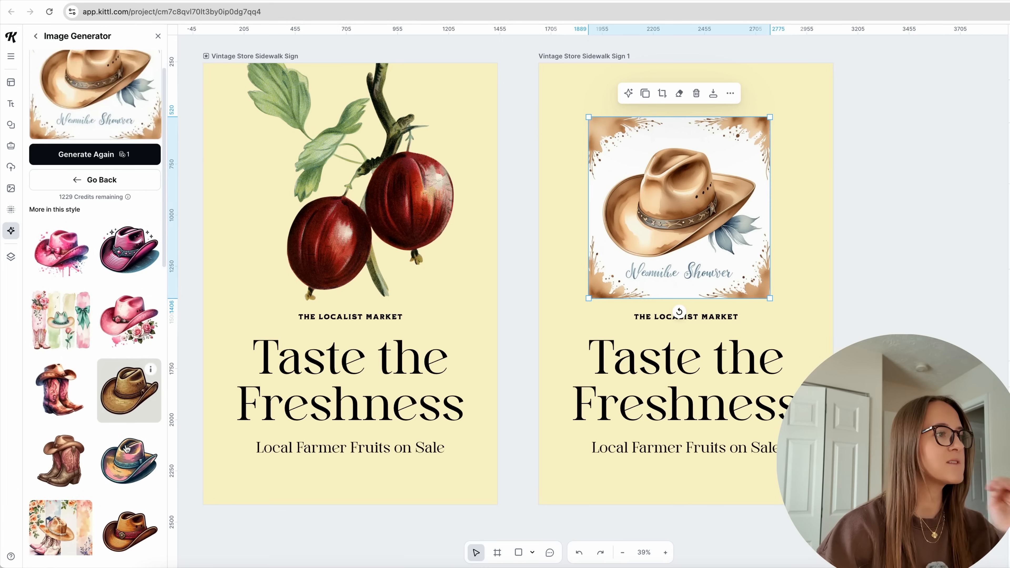
{"action": "scroll", "coordinate": [126, 449], "scroll_direction": "down", "scroll_amount": 1}
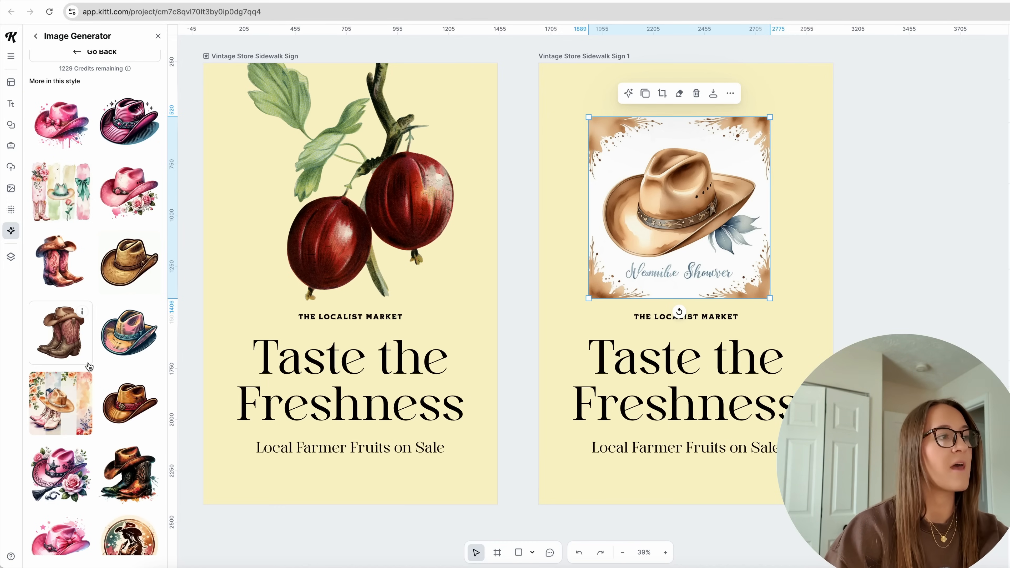
{"action": "scroll", "coordinate": [89, 367], "scroll_direction": "down", "scroll_amount": 5}
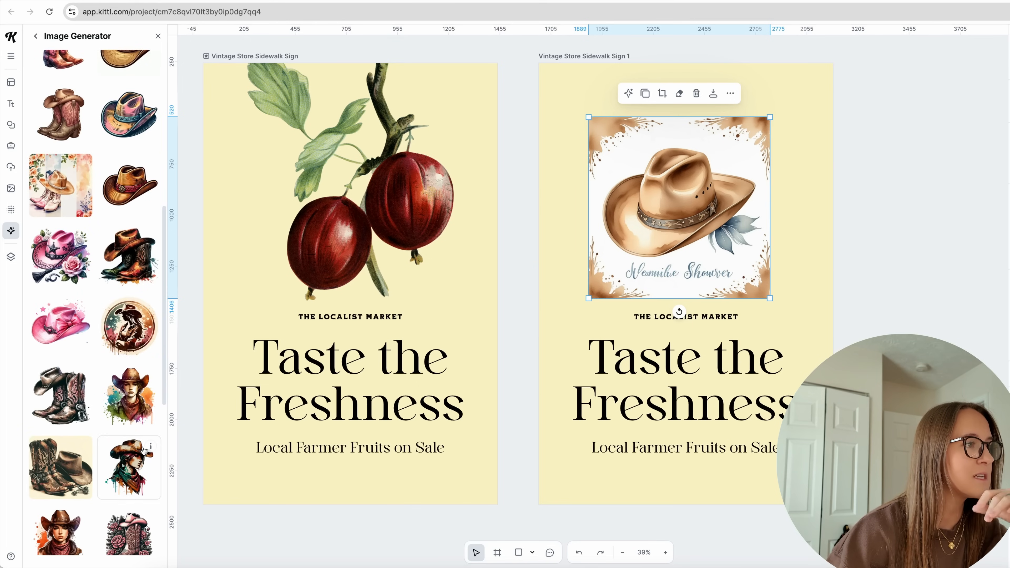
{"action": "scroll", "coordinate": [144, 451], "scroll_direction": "down", "scroll_amount": 7}
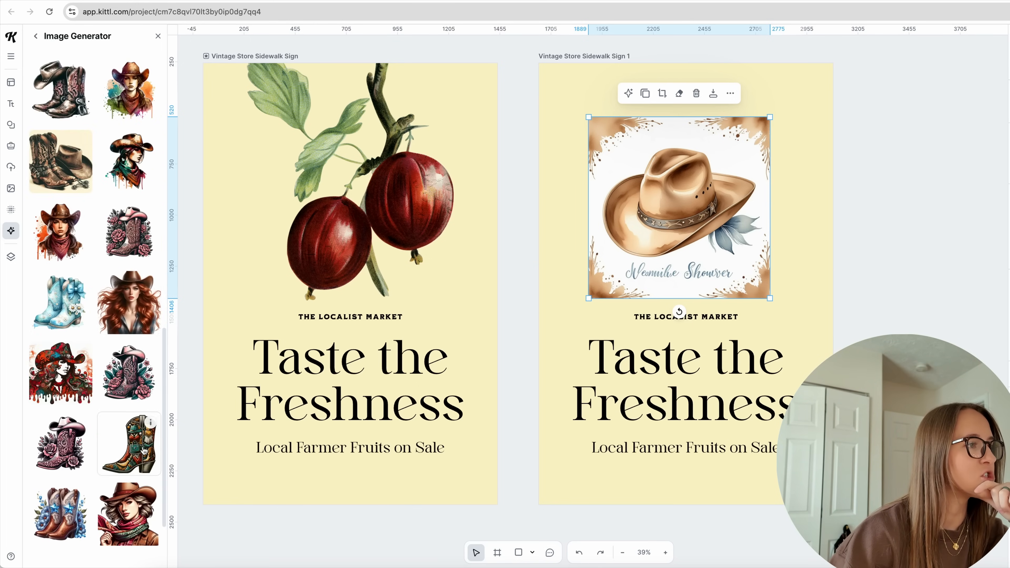
{"action": "scroll", "coordinate": [144, 451], "scroll_direction": "down", "scroll_amount": 2}
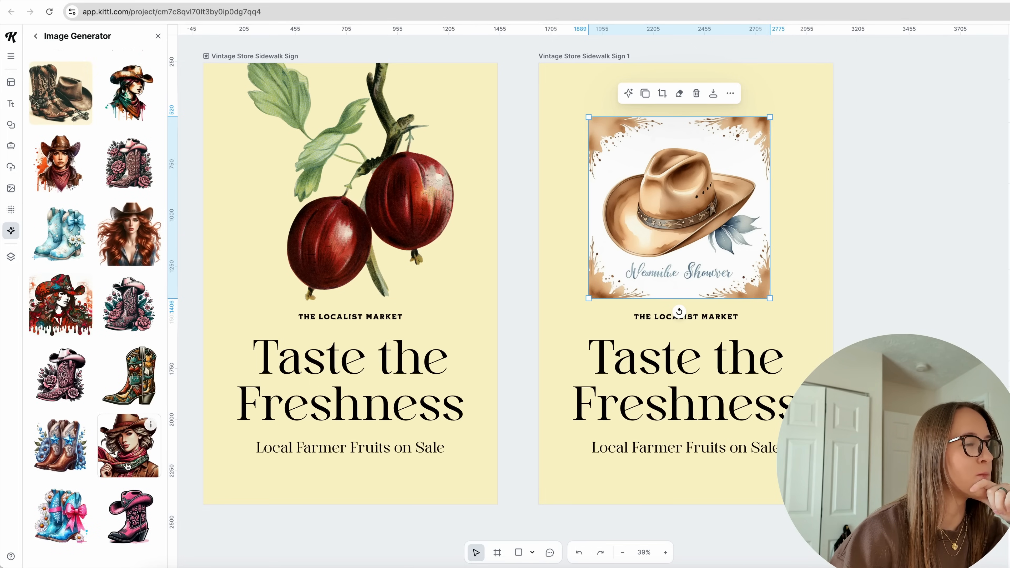
{"action": "scroll", "coordinate": [127, 466], "scroll_direction": "up", "scroll_amount": 15}
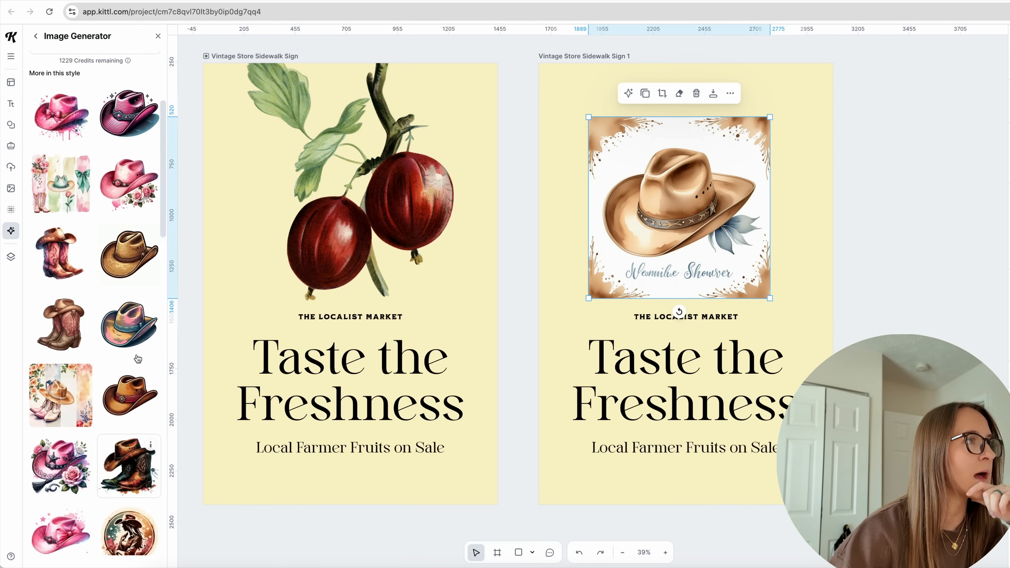
{"action": "scroll", "coordinate": [138, 358], "scroll_direction": "up", "scroll_amount": 5}
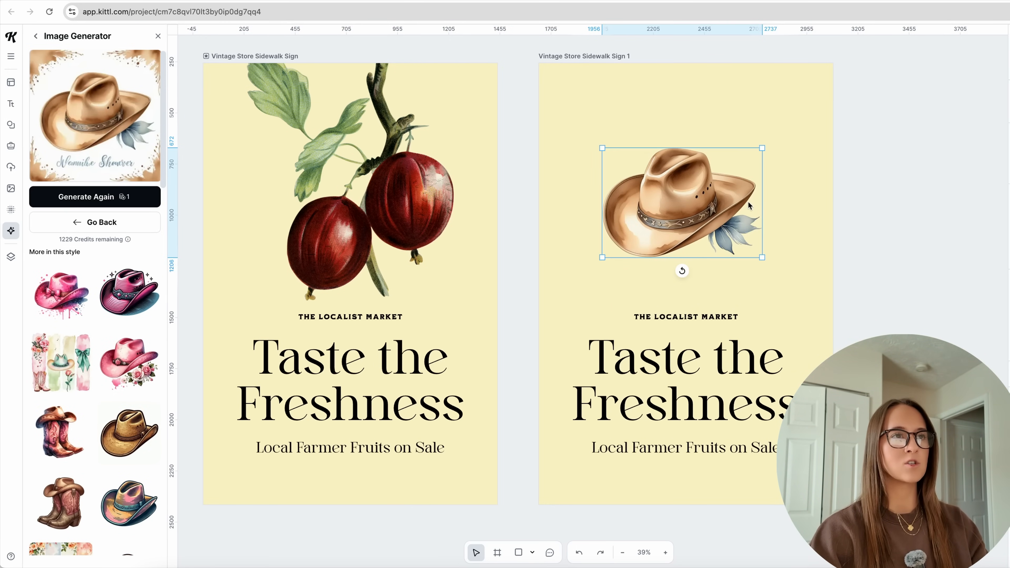
Generate the cowboy hat image again and place the new hat, scaled to fit, beside the enlarged first one on the second artboard.
{"action": "left_click_drag", "start_coordinate": [762, 259], "coordinate": [783, 272]}
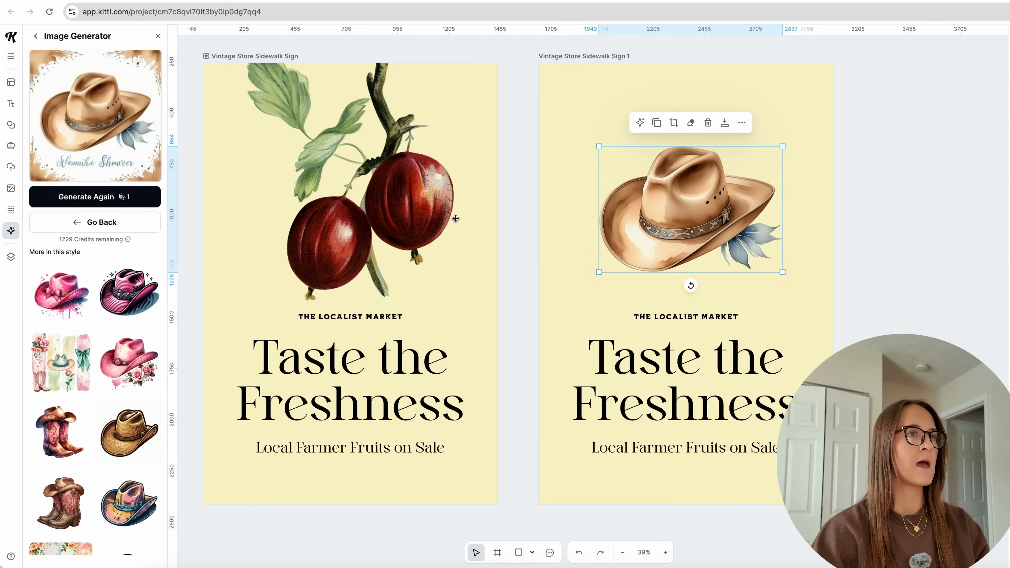
{"action": "left_click", "coordinate": [562, 220]}
{"action": "left_click", "coordinate": [105, 202]}
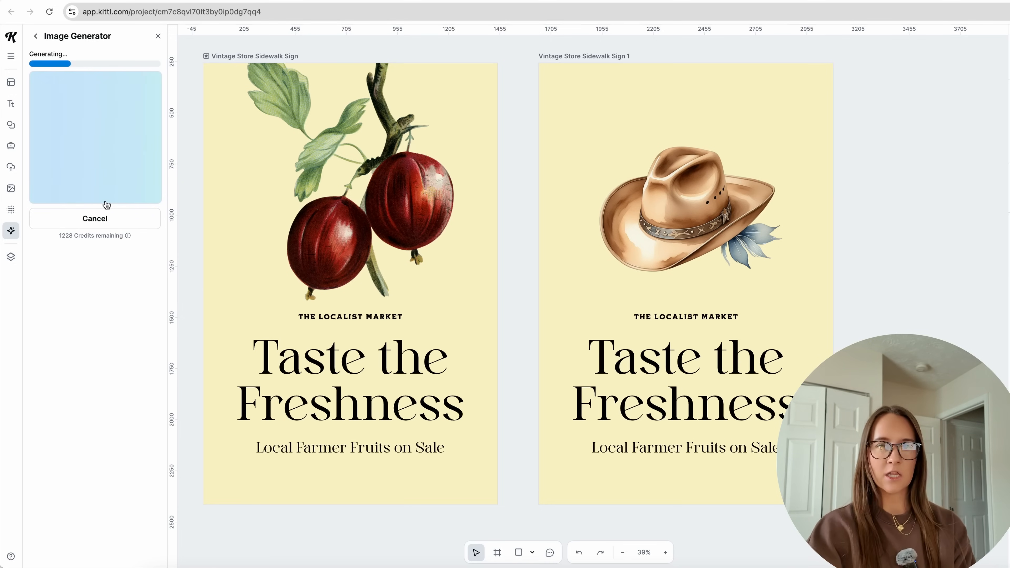
{"action": "left_click_drag", "start_coordinate": [548, 289], "coordinate": [730, 289]}
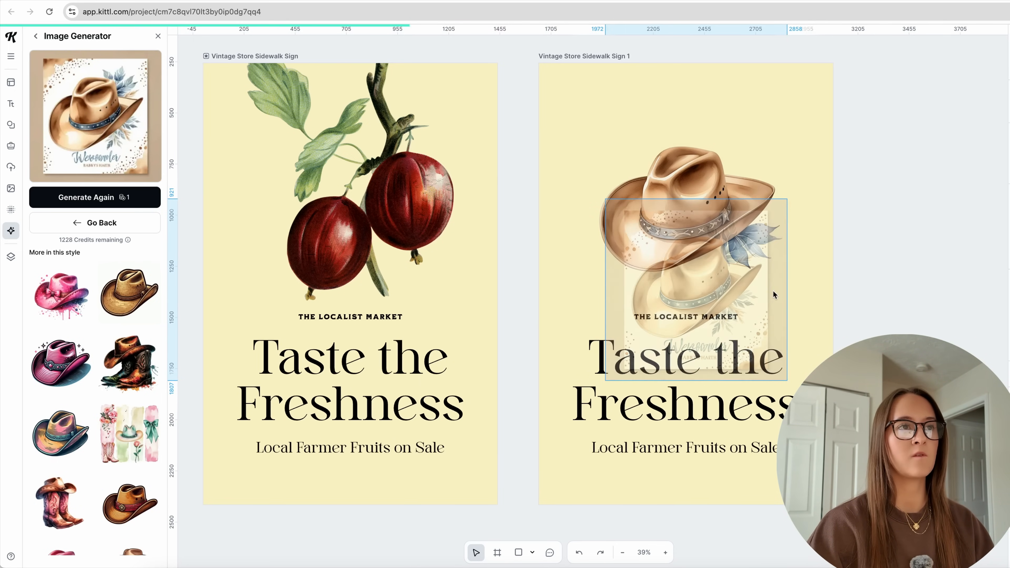
{"action": "left_click_drag", "start_coordinate": [713, 299], "coordinate": [765, 218]}
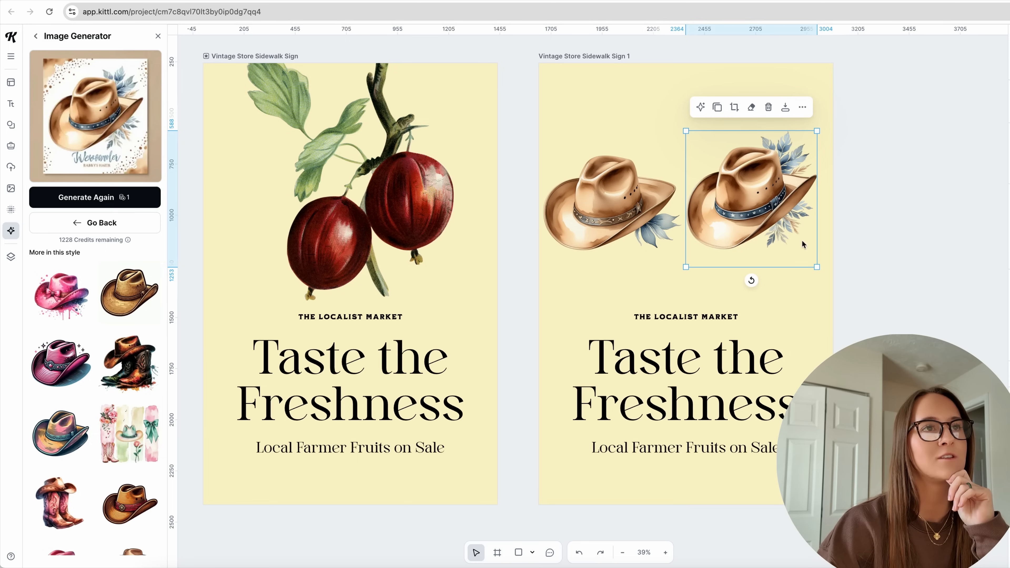
{"action": "left_click_drag", "start_coordinate": [818, 130], "coordinate": [808, 140]}
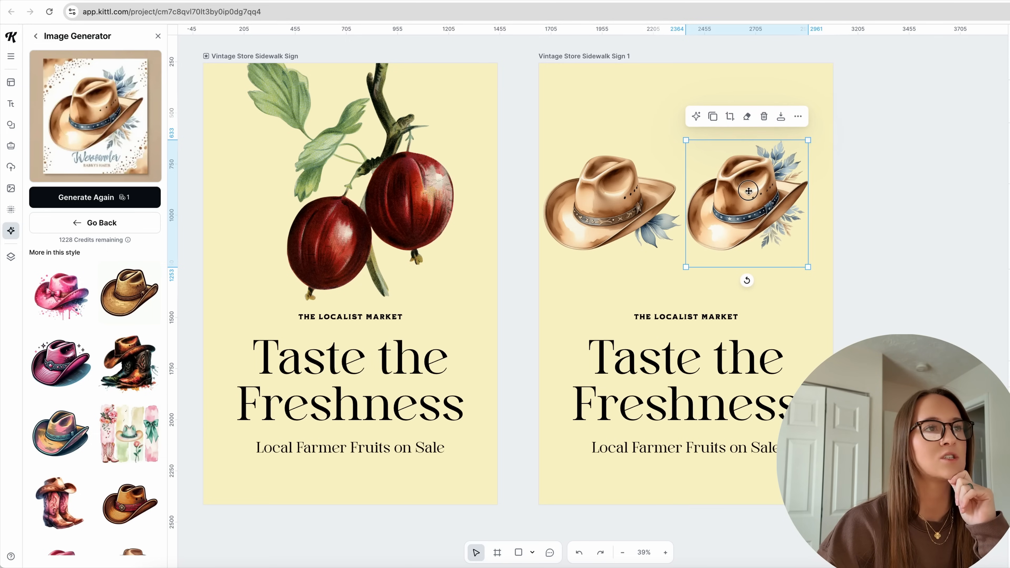
{"action": "left_click_drag", "start_coordinate": [748, 192], "coordinate": [761, 194]}
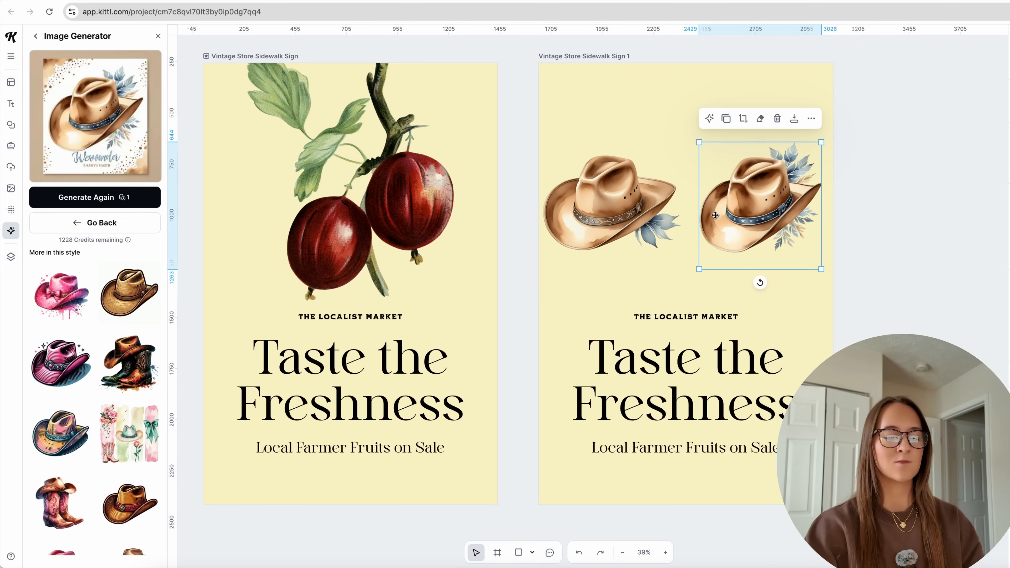
Delete the newly generated hat and enlarge the original hat to fill the space above the text.
{"action": "key", "text": "Delete"}
{"action": "left_click", "coordinate": [643, 221]}
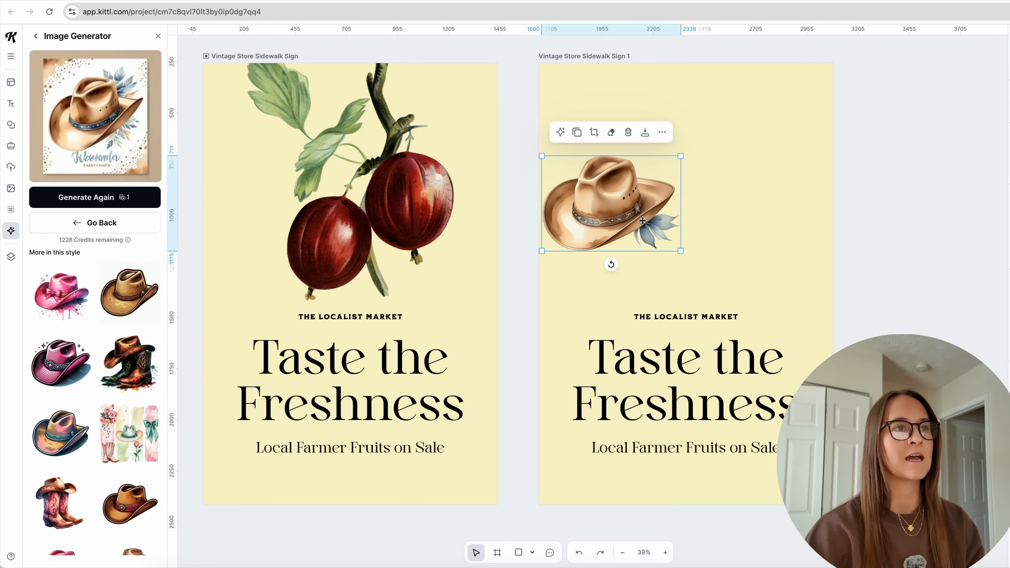
{"action": "left_click_drag", "start_coordinate": [681, 251], "coordinate": [743, 286]}
Duplicate the "Taste the Freshness" heading above the hat and change the copy's text to "Welcome To".
{"action": "left_click", "coordinate": [681, 360]}
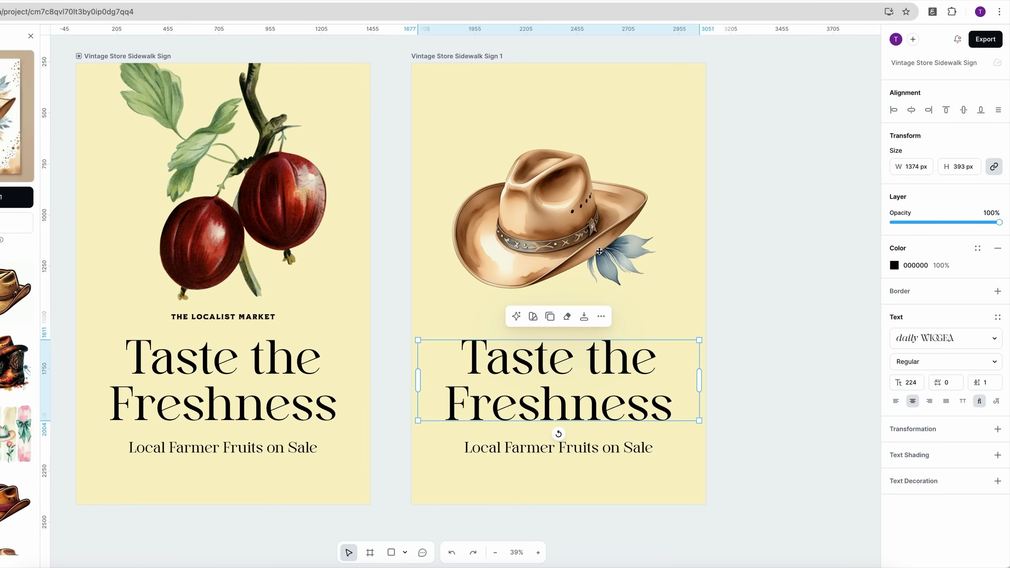
{"action": "key", "text": "super+c"}
{"action": "key", "text": "super+v"}
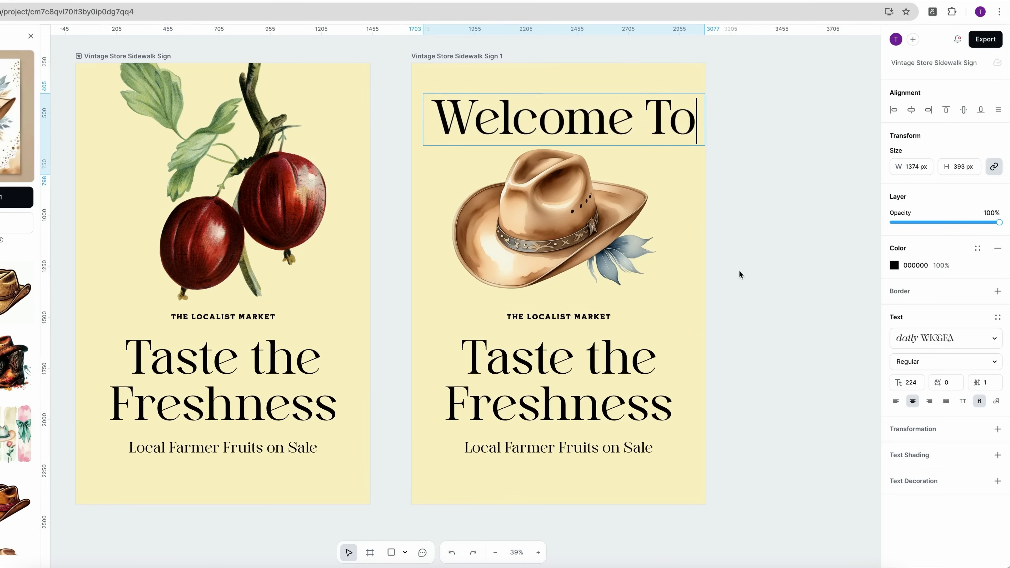
{"action": "left_click", "coordinate": [558, 316]}
{"action": "left_click", "coordinate": [563, 111]}
Set the "Welcome To" heading in an Adventurer typeface at size 168 and fit it on one line above the hat.
{"action": "left_click", "coordinate": [947, 338]}
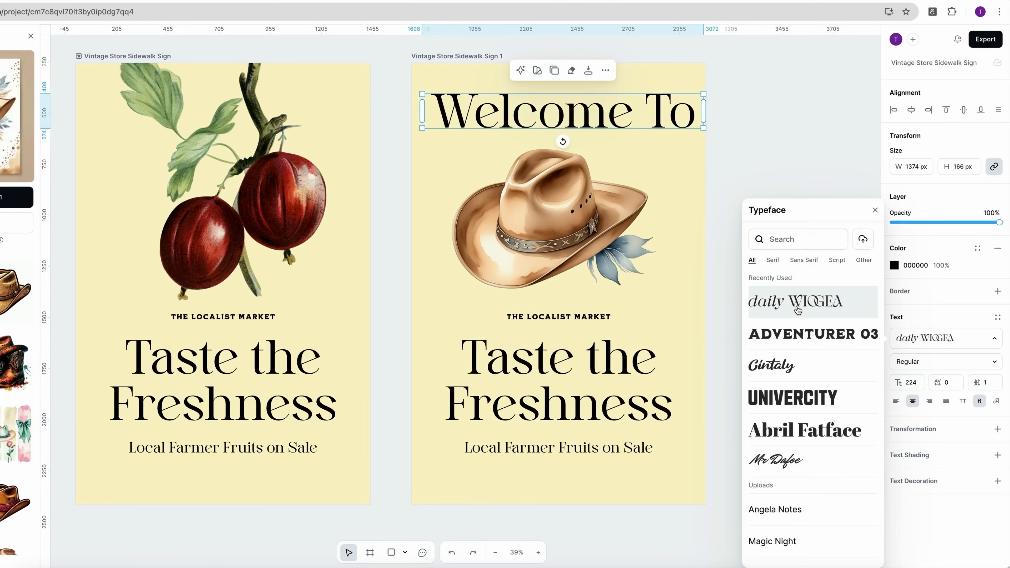
{"action": "left_click", "coordinate": [814, 334]}
{"action": "type", "text": "we"}
{"action": "scroll", "coordinate": [811, 398], "scroll_direction": "down", "scroll_amount": 10}
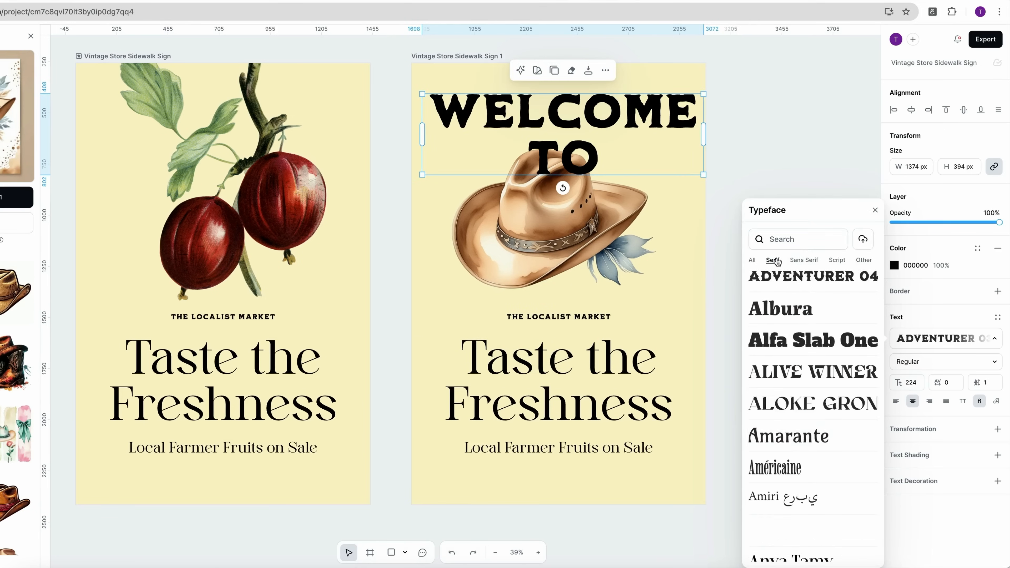
{"action": "left_click", "coordinate": [751, 140]}
{"action": "left_click_drag", "start_coordinate": [648, 118], "coordinate": [654, 124]}
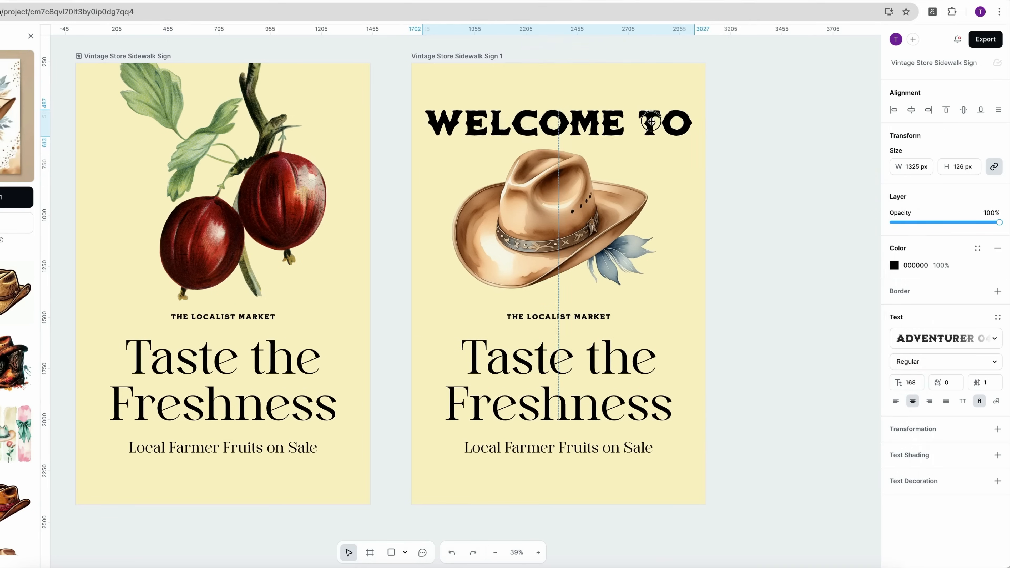
Delete the "Taste the Freshness" heading on the second artboard and replace "THE LOCALIST MARKET" with the honoree's possessive first name.
{"action": "left_click", "coordinate": [542, 358]}
{"action": "key", "text": "Delete"}
{"action": "double_click", "coordinate": [565, 317]}
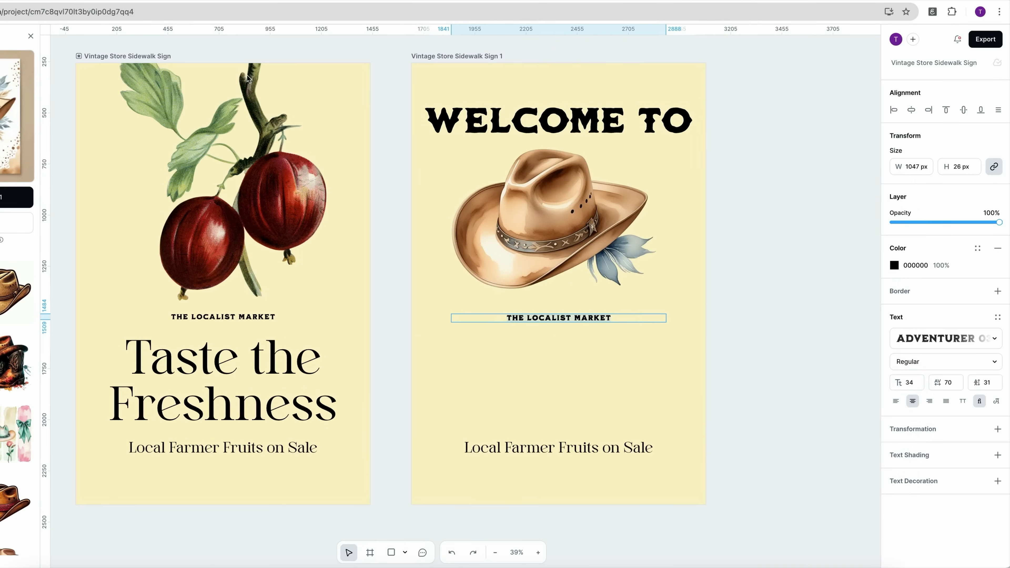
{"action": "left_click_drag", "start_coordinate": [613, 319], "coordinate": [503, 319]}
{"action": "type", "text": "BROOKE'S"}
Enlarge the honoree's name line and center it horizontally beneath the hat.
{"action": "left_click_drag", "start_coordinate": [557, 337], "coordinate": [542, 282]}
{"action": "left_click_drag", "start_coordinate": [638, 338], "coordinate": [748, 348]}
{"action": "left_click_drag", "start_coordinate": [601, 334], "coordinate": [566, 333]}
{"action": "left_click", "coordinate": [911, 109]}
Break the "Welcome To" heading onto two lines and move the hat lower to make room for it.
{"action": "double_click", "coordinate": [630, 121]}
{"action": "key", "text": "Return"}
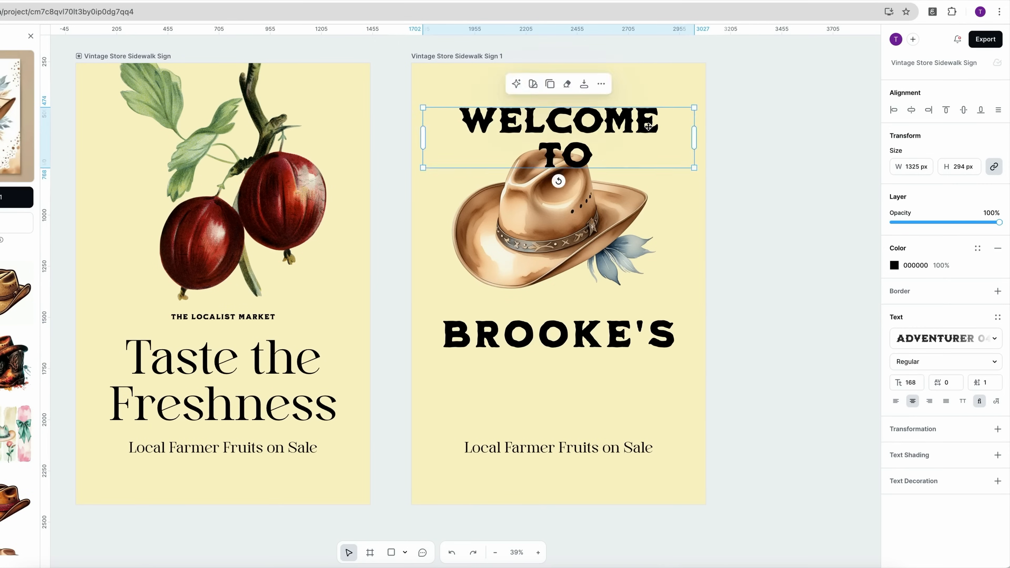
{"action": "left_click_drag", "start_coordinate": [565, 136], "coordinate": [558, 129]}
{"action": "left_click_drag", "start_coordinate": [552, 237], "coordinate": [553, 256]}
Replace the "Local Farmer Fruits on Sale" text with "Baby Shower" and position it directly beneath the name line.
{"action": "left_click", "coordinate": [559, 335]}
{"action": "double_click", "coordinate": [609, 446]}
{"action": "left_click_drag", "start_coordinate": [652, 447], "coordinate": [449, 447]}
{"action": "type", "text": "Baby Shower"}
{"action": "left_click_drag", "start_coordinate": [547, 459], "coordinate": [559, 370]}
{"action": "left_click", "coordinate": [479, 80]}
{"action": "left_click_drag", "start_coordinate": [478, 79], "coordinate": [577, 406]}
Set the "Welcome to" heading in the Twingking script typeface and bring it back onto one line.
{"action": "left_click", "coordinate": [557, 148]}
{"action": "left_click", "coordinate": [946, 339]}
{"action": "left_click", "coordinate": [788, 316]}
{"action": "left_click_drag", "start_coordinate": [555, 179], "coordinate": [543, 134]}
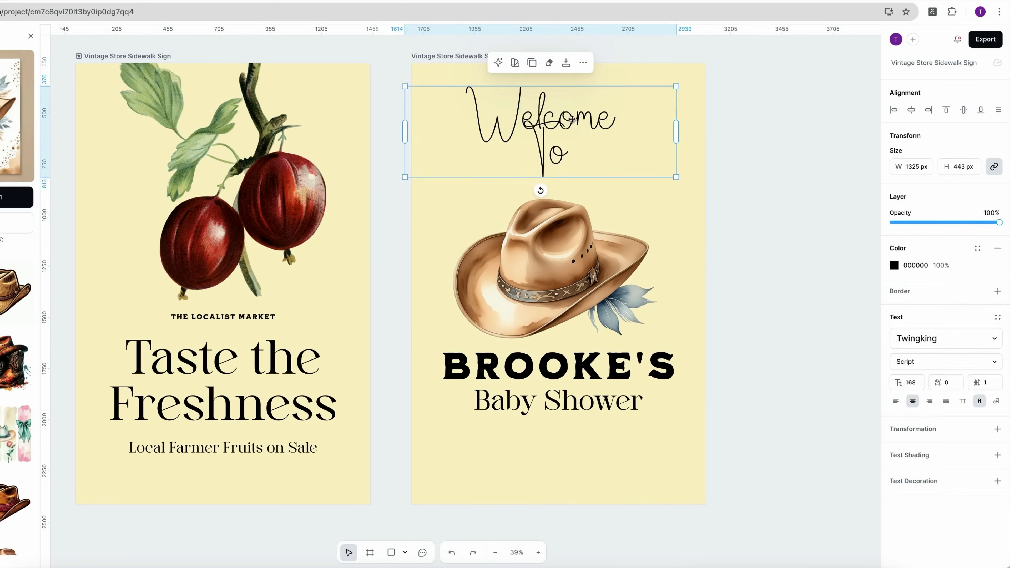
{"action": "double_click", "coordinate": [547, 153]}
{"action": "key", "text": "BackSpace"}
Apply a Wave transformation with a 55% curve to the "Welcome to" heading and fit it closely above the hat.
{"action": "left_click", "coordinate": [997, 429]}
{"action": "left_click", "coordinate": [958, 482]}
{"action": "left_click", "coordinate": [969, 542]}
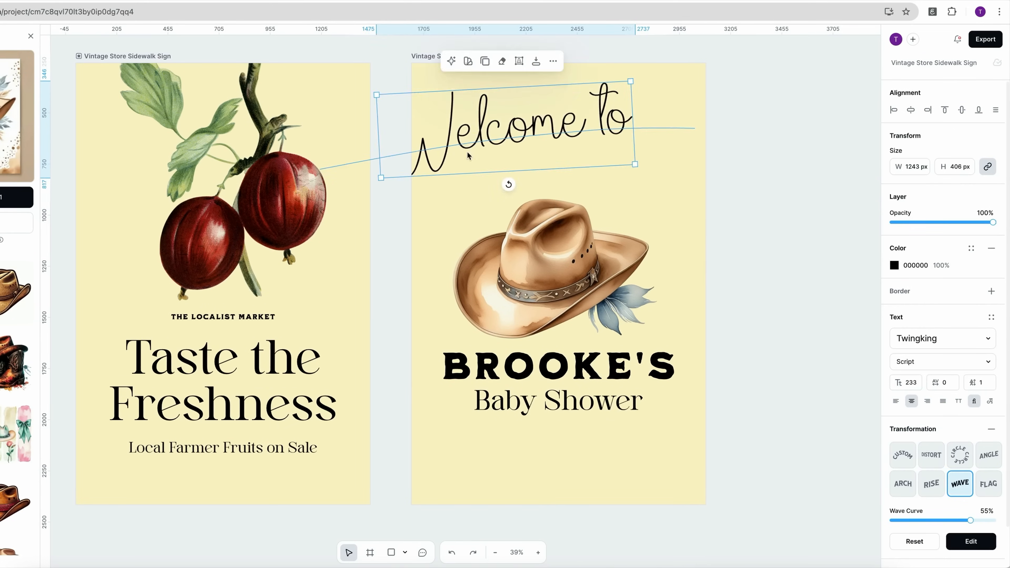
{"action": "left_click", "coordinate": [596, 224]}
Set the honoree's name line in the Twingking script typeface, move it up and enlarge it to size 249.
{"action": "left_click", "coordinate": [569, 366]}
{"action": "left_click", "coordinate": [945, 338]}
{"action": "left_click", "coordinate": [783, 469]}
{"action": "left_click_drag", "start_coordinate": [651, 357], "coordinate": [651, 318]}
{"action": "left_click_drag", "start_coordinate": [708, 344], "coordinate": [696, 398]}
Try other uploaded and script typefaces, including Big Snow, on the honoree's name line.
{"action": "left_click", "coordinate": [945, 338]}
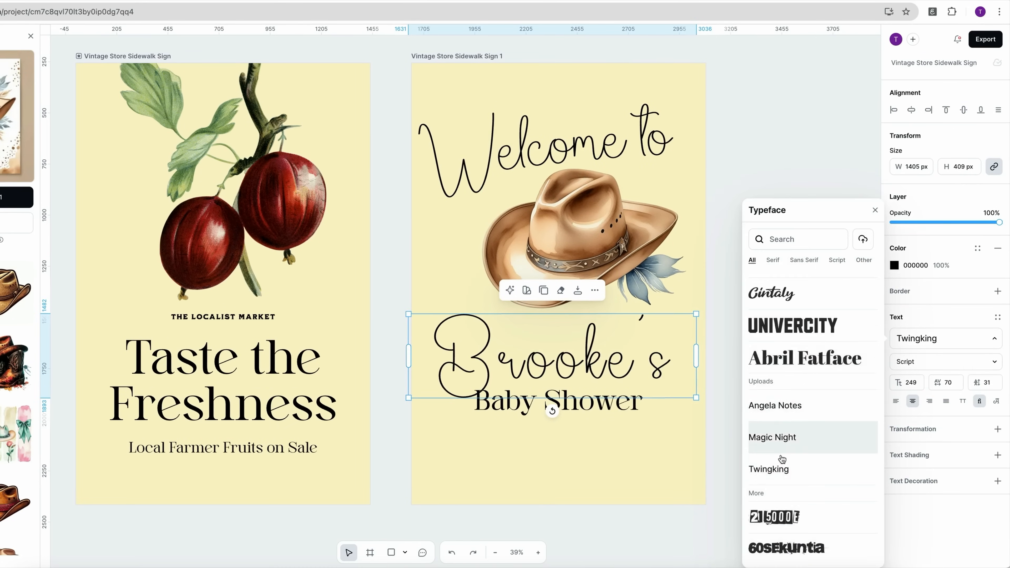
{"action": "left_click", "coordinate": [782, 450]}
{"action": "left_click", "coordinate": [781, 342]}
{"action": "left_click", "coordinate": [837, 260]}
{"action": "scroll", "coordinate": [786, 424], "scroll_direction": "down", "scroll_amount": 10}
{"action": "left_click", "coordinate": [800, 457]}
{"action": "scroll", "coordinate": [803, 470], "scroll_direction": "down", "scroll_amount": 12}
{"action": "left_click", "coordinate": [803, 445]}
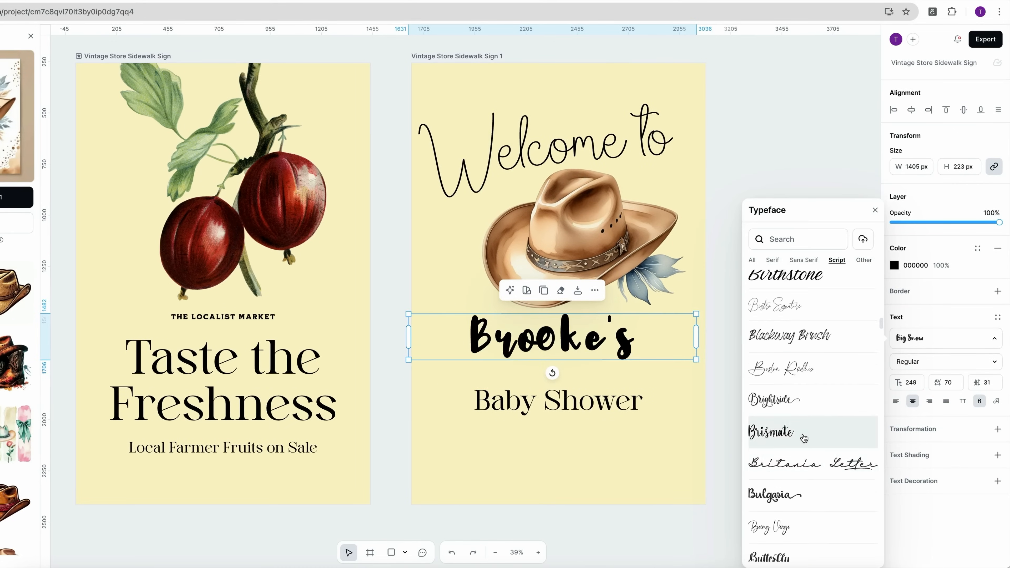
Set the honoree's name line in the Halmera script typeface at size 342 with letter spacing 30.
{"action": "left_click", "coordinate": [800, 466]}
{"action": "scroll", "coordinate": [789, 455], "scroll_direction": "down", "scroll_amount": 4}
{"action": "left_click", "coordinate": [786, 455]}
{"action": "scroll", "coordinate": [786, 455], "scroll_direction": "down", "scroll_amount": 5}
{"action": "scroll", "coordinate": [782, 478], "scroll_direction": "down", "scroll_amount": 10}
{"action": "left_click", "coordinate": [781, 506]}
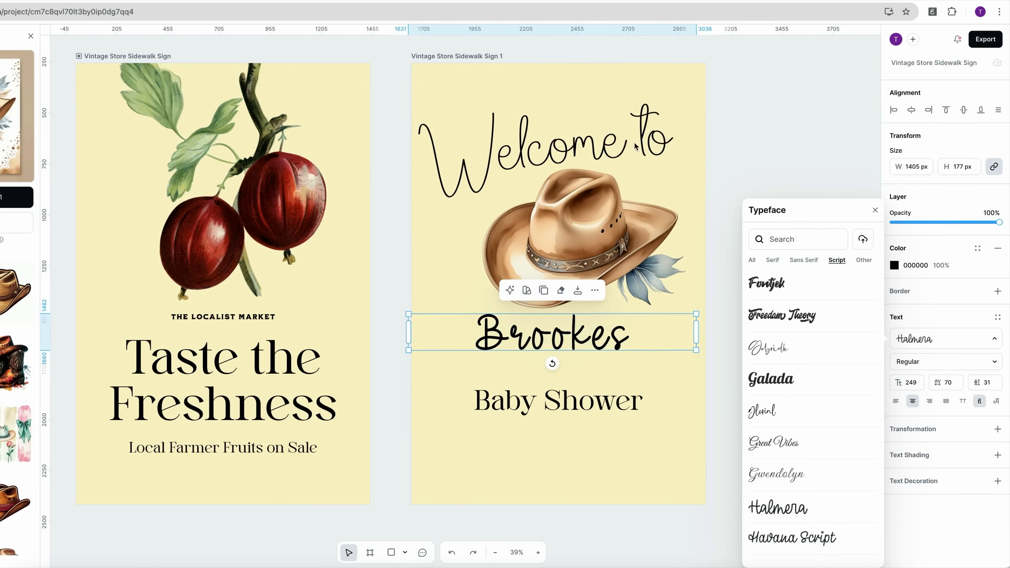
{"action": "mouse_move", "coordinate": [698, 363]}
{"action": "left_mouse_down"}
{"action": "mouse_move", "coordinate": [612, 360]}
{"action": "mouse_move", "coordinate": [692, 365]}
{"action": "left_mouse_up"}
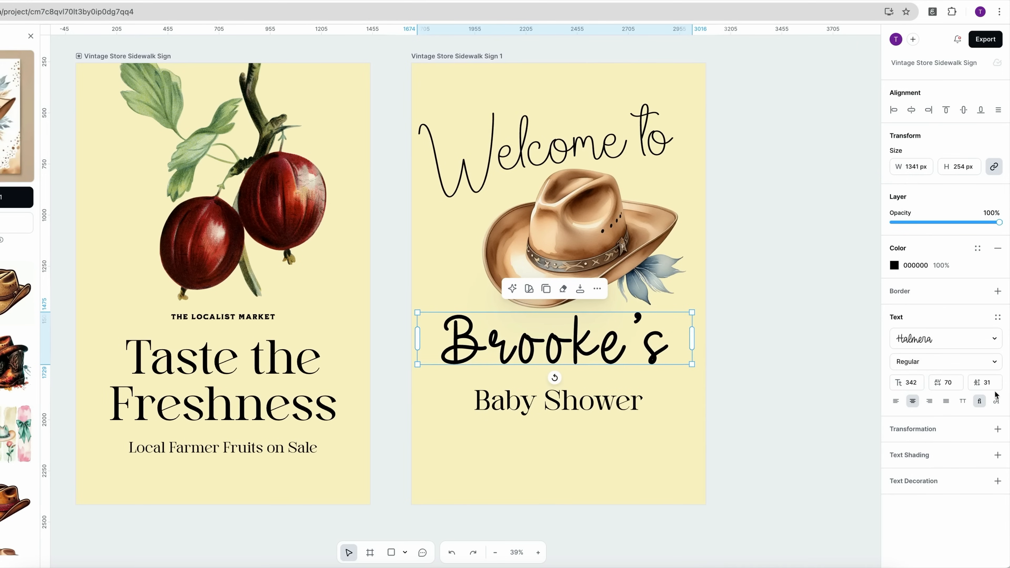
{"action": "left_click_drag", "start_coordinate": [936, 384], "coordinate": [597, 373]}
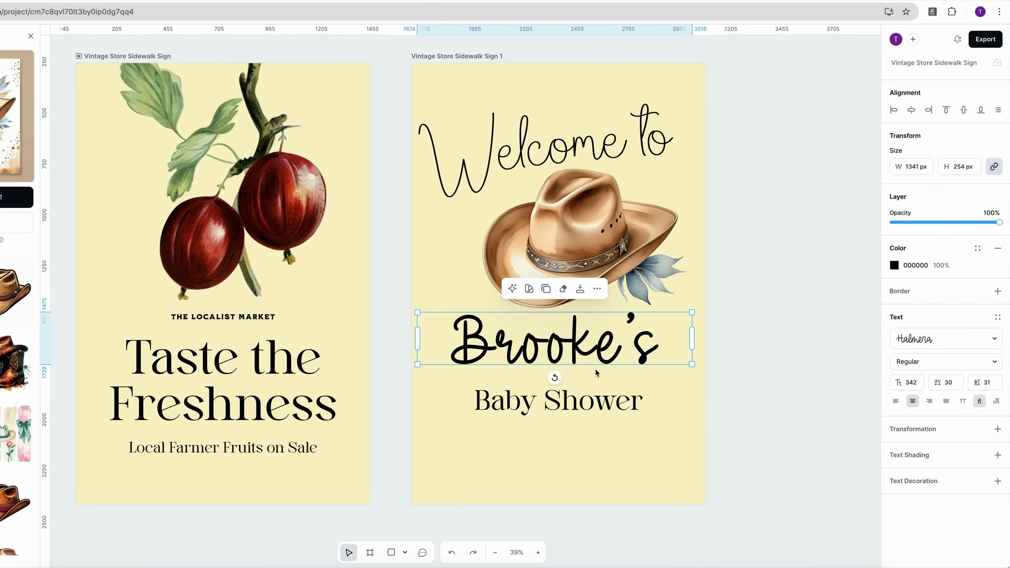
Try a border, grey text shading and a text decoration on the "Welcome to" heading, removing the effects again.
{"action": "left_click", "coordinate": [549, 151]}
{"action": "left_click", "coordinate": [998, 291]}
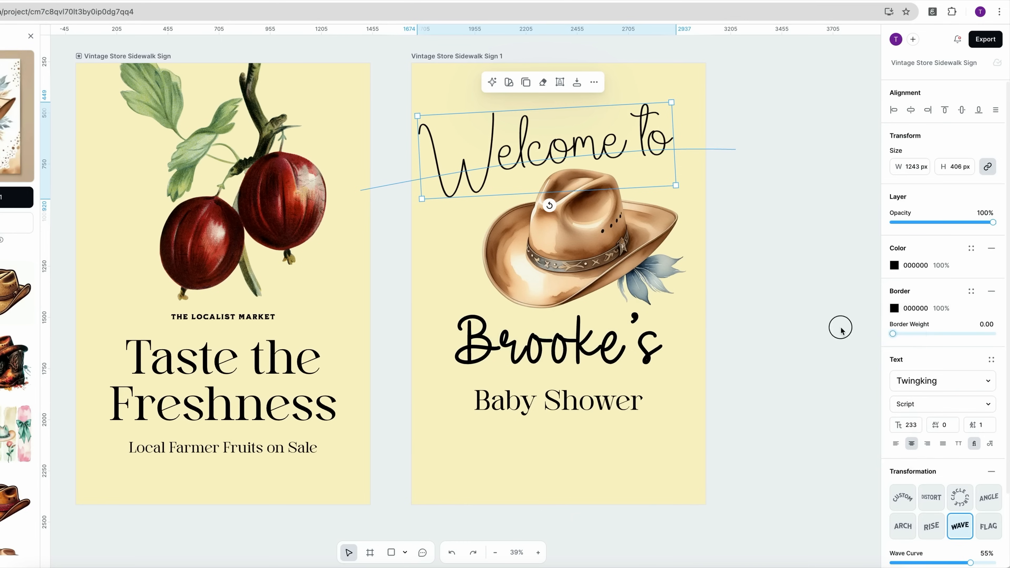
{"action": "scroll", "coordinate": [974, 437], "scroll_direction": "down", "scroll_amount": 3}
{"action": "left_click", "coordinate": [992, 530]}
{"action": "scroll", "coordinate": [982, 398], "scroll_direction": "down", "scroll_amount": 5}
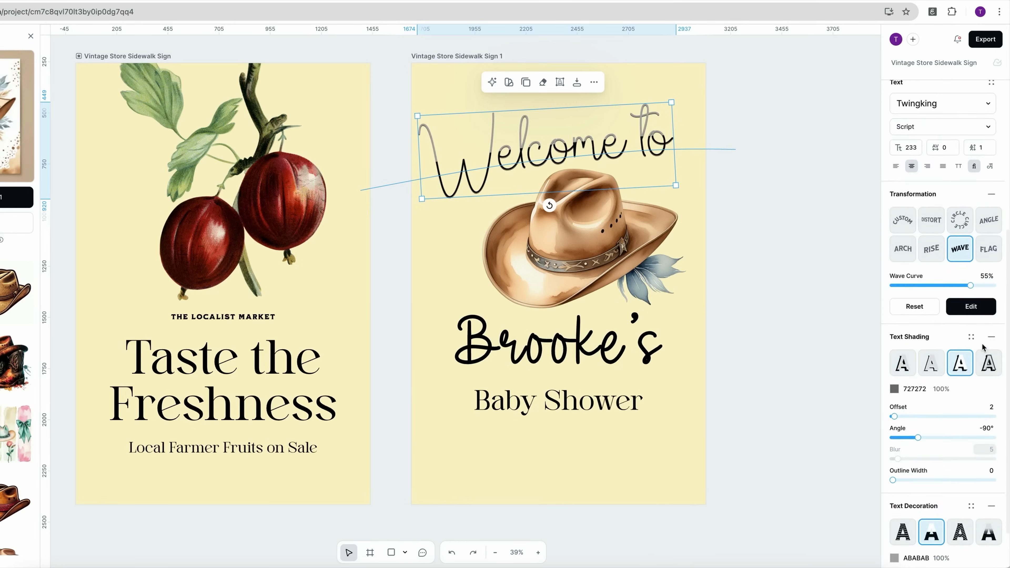
{"action": "left_click", "coordinate": [992, 337]}
{"action": "left_click", "coordinate": [992, 450]}
Thicken the "Welcome to" heading with black 000000 text shading at offset 9, angle 4° and blur 0.
{"action": "left_click", "coordinate": [992, 530]}
{"action": "scroll", "coordinate": [991, 533], "scroll_direction": "down", "scroll_amount": 4}
{"action": "left_click", "coordinate": [894, 438]}
{"action": "left_click_drag", "start_coordinate": [899, 507], "coordinate": [891, 508]}
{"action": "left_click_drag", "start_coordinate": [897, 465], "coordinate": [944, 487]}
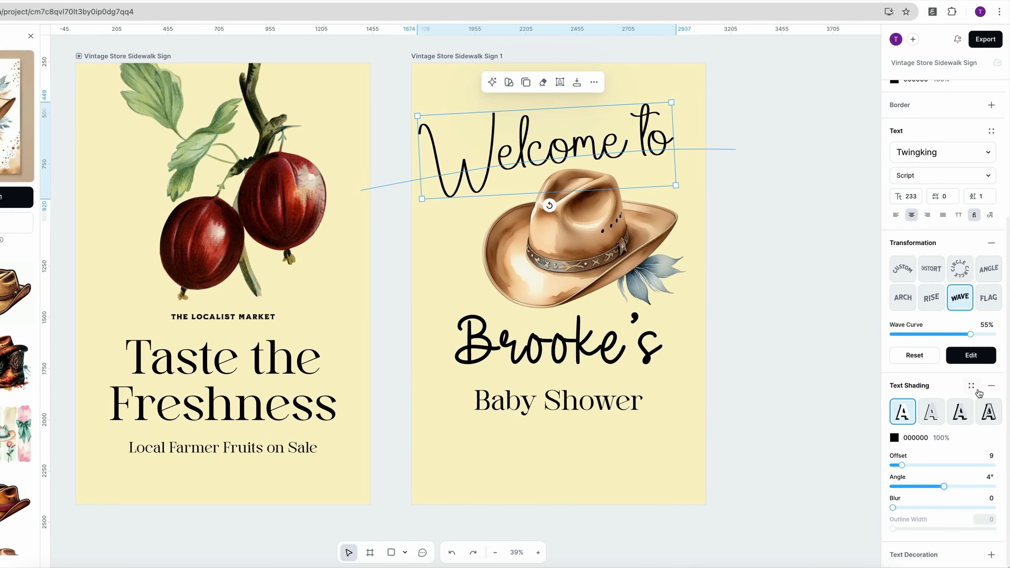
Try the sans serif typefaces Bebas Neue and Figtree on the "Baby Shower" line.
{"action": "left_click", "coordinate": [557, 400]}
{"action": "left_click", "coordinate": [935, 339]}
{"action": "scroll", "coordinate": [808, 458], "scroll_direction": "down", "scroll_amount": 5}
{"action": "left_click", "coordinate": [797, 452]}
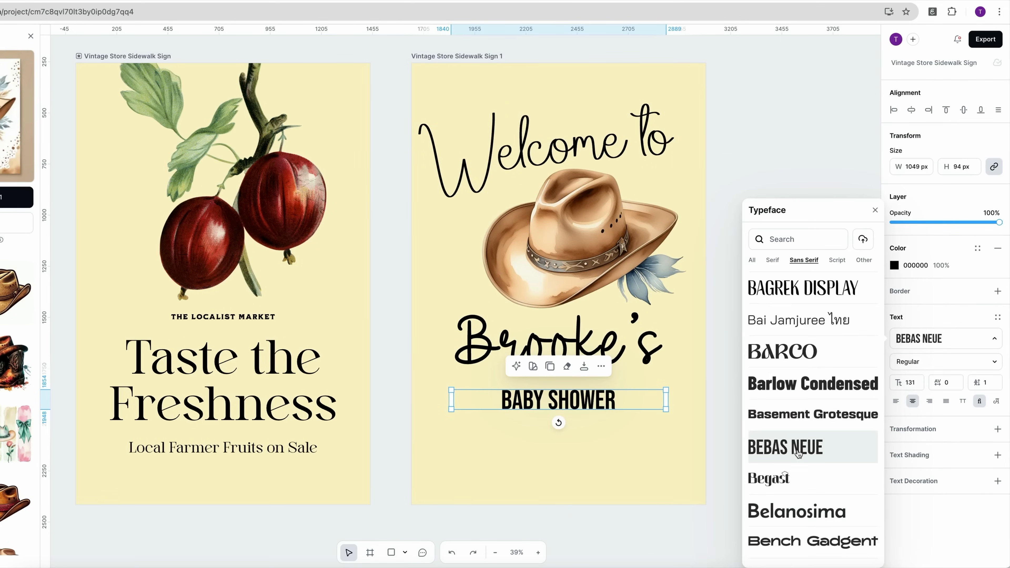
{"action": "scroll", "coordinate": [798, 454], "scroll_direction": "down", "scroll_amount": 15}
{"action": "left_click", "coordinate": [796, 389]}
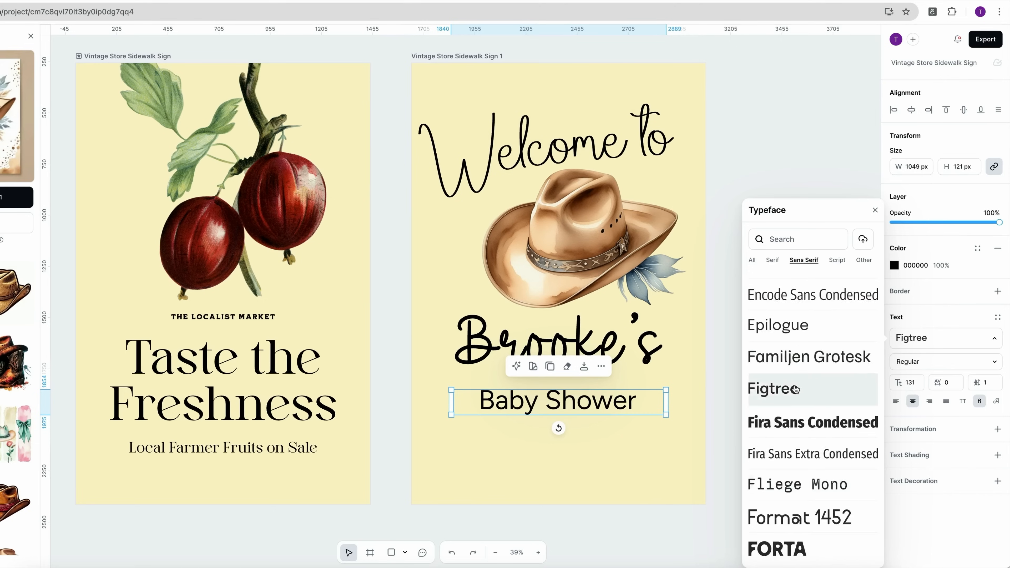
Set the "Baby Shower" line in Gotham at size 127, move it closer to the name and retype it as "BABY SHOWER".
{"action": "scroll", "coordinate": [799, 454], "scroll_direction": "down", "scroll_amount": 5}
{"action": "left_click", "coordinate": [796, 518]}
{"action": "left_click", "coordinate": [648, 398]}
{"action": "left_click", "coordinate": [654, 391]}
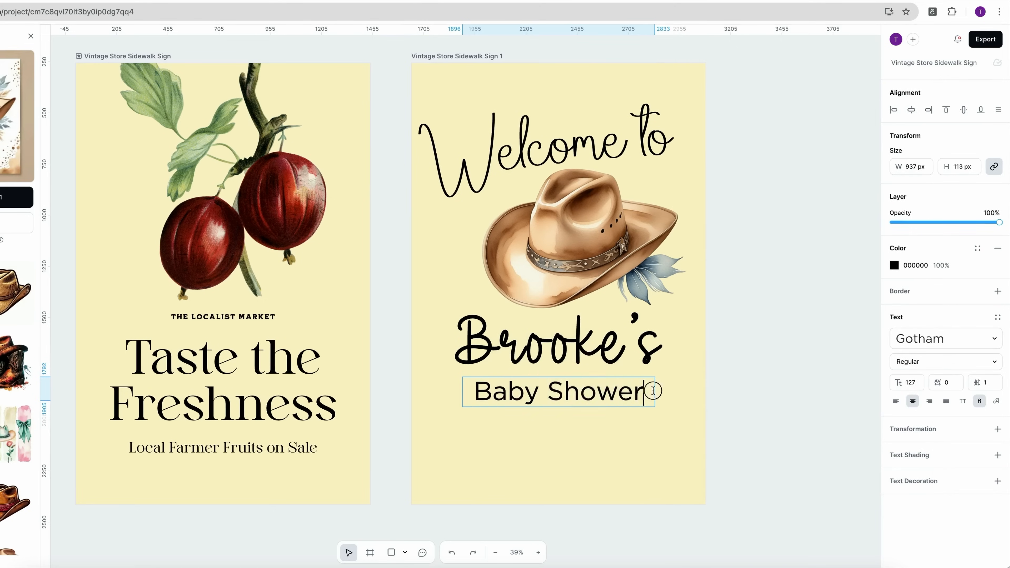
{"action": "key", "text": "ctrl+a"}
{"action": "type", "text": "BABY SHOWER"}
{"action": "key", "text": "Escape"}
Duplicate the "BABY SHOWER" line beneath itself and change the copy's text to "7.XX.XXXX".
{"action": "key", "text": "ctrl+c"}
{"action": "key", "text": "ctrl+v"}
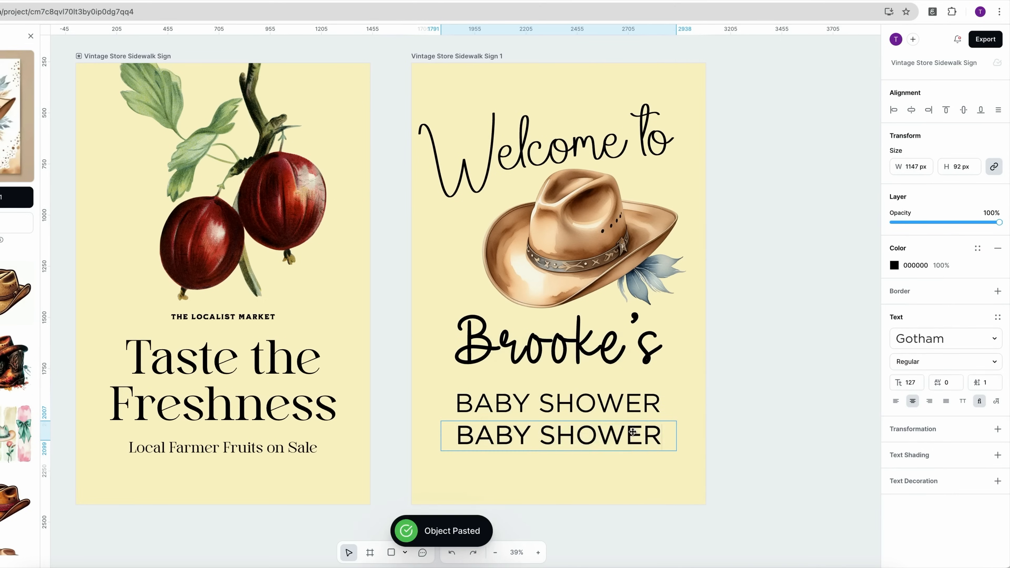
{"action": "double_click", "coordinate": [633, 432]}
{"action": "key", "text": "ctrl+a"}
{"action": "type", "text": "7.XX.XXXX"}
{"action": "left_click", "coordinate": [724, 435]}
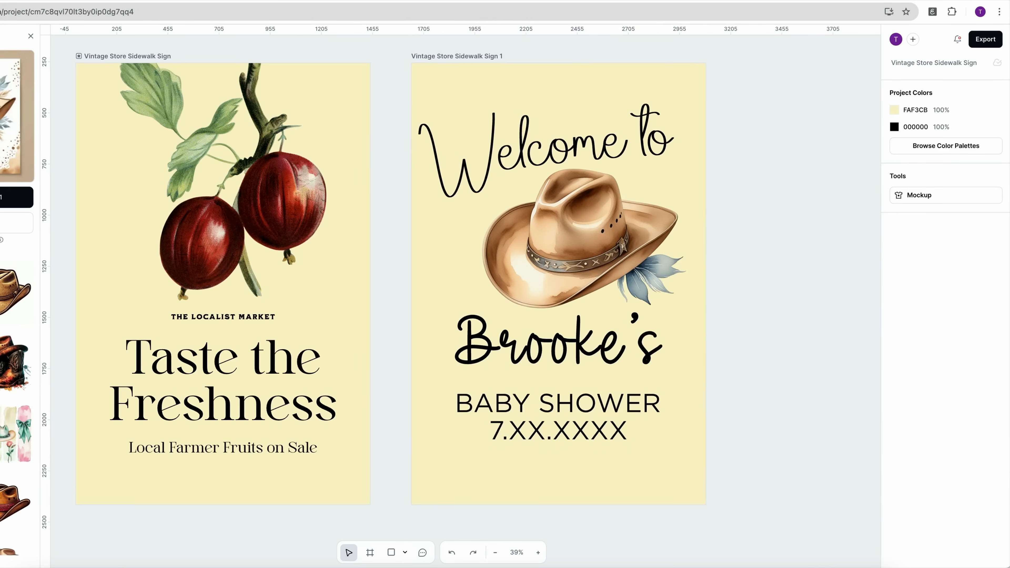
Set the "Welcome to" heading in the Halmera typeface and adjust its size above the hat.
{"action": "left_click", "coordinate": [664, 143]}
{"action": "left_click", "coordinate": [943, 339]}
{"action": "left_click", "coordinate": [791, 239]}
{"action": "type", "text": "halm"}
{"action": "left_click", "coordinate": [849, 407]}
{"action": "left_click_drag", "start_coordinate": [464, 173], "coordinate": [406, 191]}
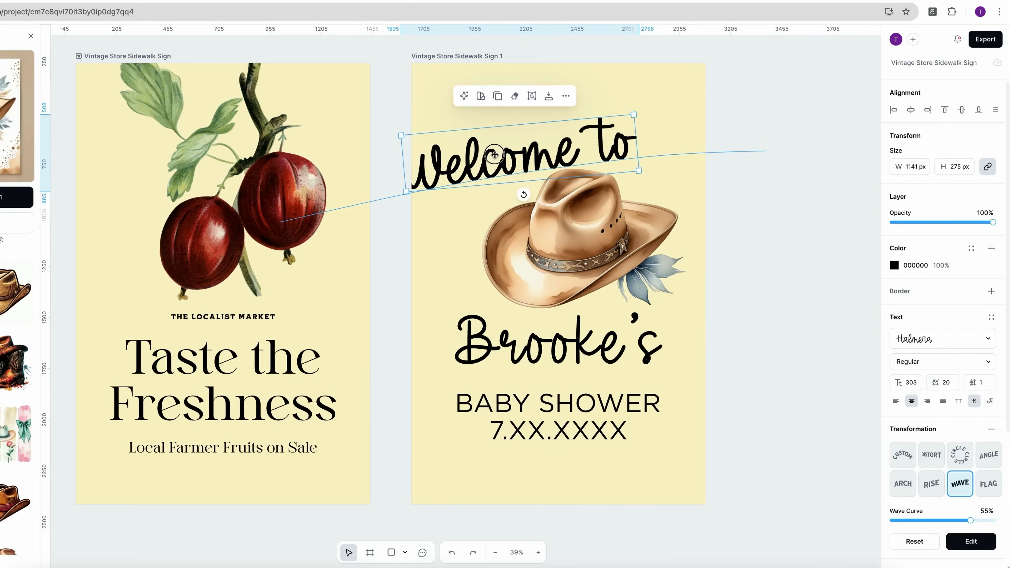
Reposition the "Welcome to" heading above the hat, raise its wave curve to 100% and enlarge it to size 325.
{"action": "left_click_drag", "start_coordinate": [494, 154], "coordinate": [519, 144]}
{"action": "left_click_drag", "start_coordinate": [971, 520], "coordinate": [994, 520]}
{"action": "left_click_drag", "start_coordinate": [661, 161], "coordinate": [678, 165]}
{"action": "left_click_drag", "start_coordinate": [556, 190], "coordinate": [554, 190]}
{"action": "left_click", "coordinate": [747, 259]}
{"action": "left_click", "coordinate": [581, 145]}
{"action": "scroll", "coordinate": [989, 442], "scroll_direction": "down", "scroll_amount": 5}
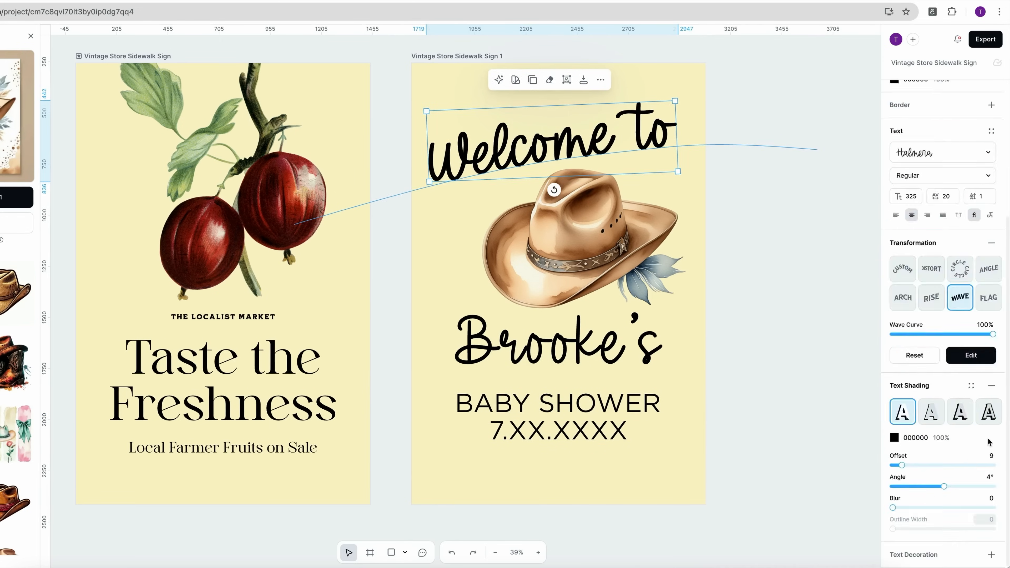
Duplicate the "BABY SHOWER" line below the date and change the copy's text to "a little cowboy is on the way".
{"action": "key", "text": "Escape"}
{"action": "left_click", "coordinate": [558, 404]}
{"action": "key", "text": "ctrl+c"}
{"action": "key", "text": "ctrl+v"}
{"action": "double_click", "coordinate": [557, 470]}
{"action": "key", "text": "ctrl+a"}
{"action": "type", "text": "a little "}
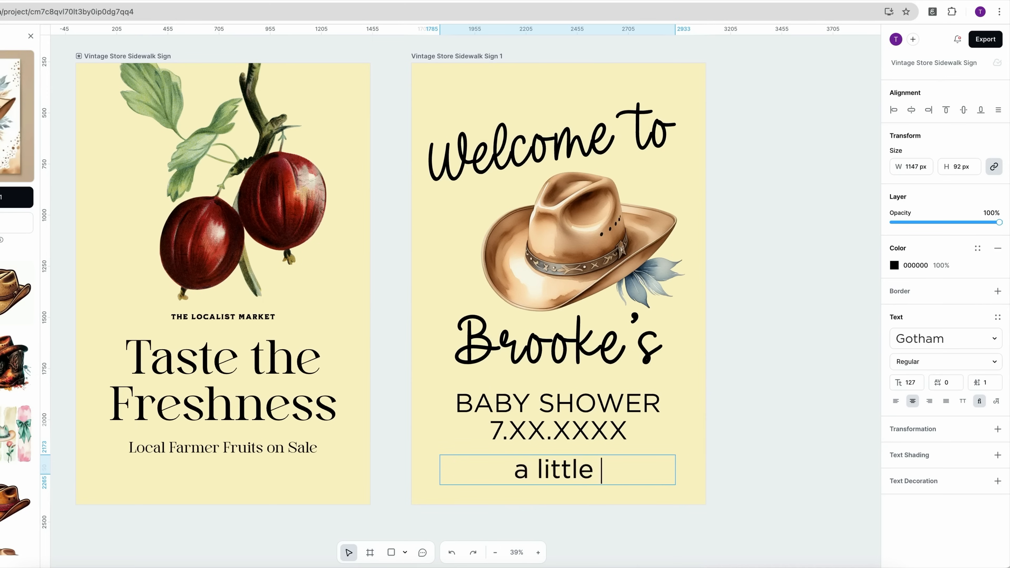
{"action": "type", "text": "cowboy is on the way"}
{"action": "key", "text": "Escape"}
Adjust the size of the "a little cowboy is on the way" line and set it in Halmera.
{"action": "left_click_drag", "start_coordinate": [672, 501], "coordinate": [694, 467]}
{"action": "left_click", "coordinate": [943, 339]}
{"action": "left_click", "coordinate": [780, 407]}
Shift the sign's elements upward, reduce "BABY SHOWER" to size 99 with a smaller date, and centre both lines under the name.
{"action": "key", "text": "ctrl+a"}
{"action": "left_click", "coordinate": [557, 398]}
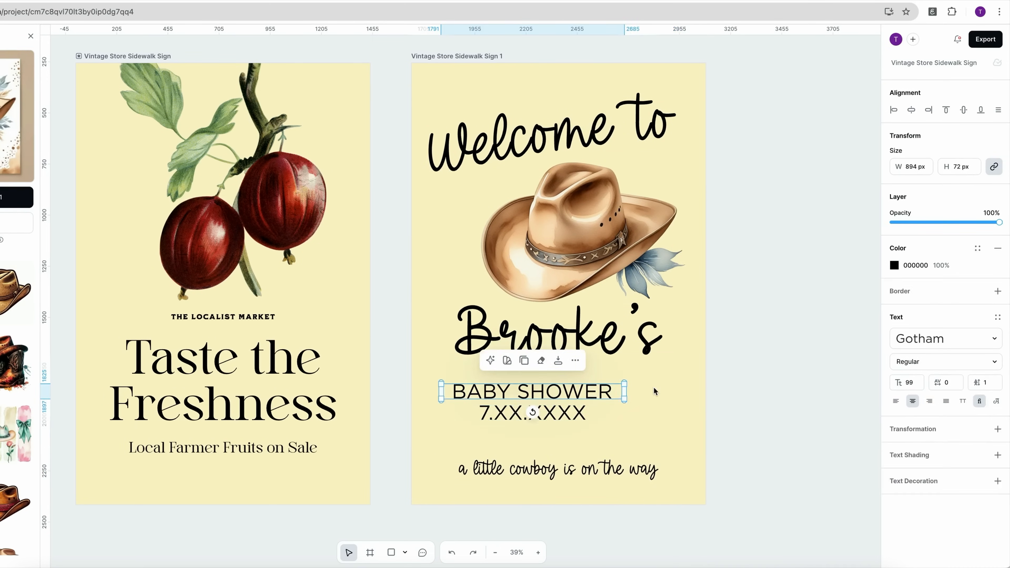
{"action": "left_click_drag", "start_coordinate": [654, 388], "coordinate": [637, 388]}
{"action": "left_click", "coordinate": [691, 413]}
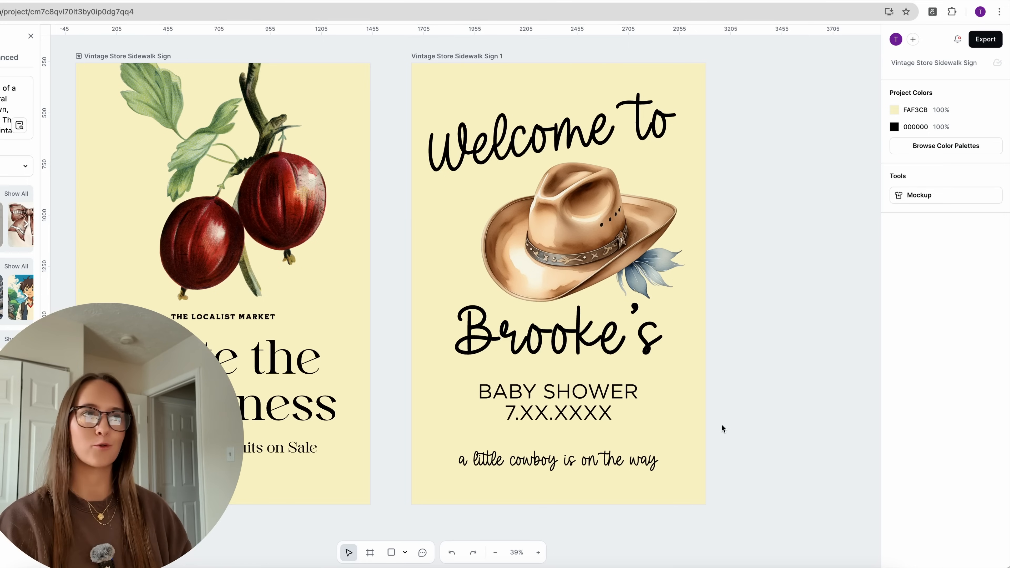
Check the typefaces used for the "Welcome to" heading and the "BABY SHOWER" line.
{"action": "left_click", "coordinate": [646, 134]}
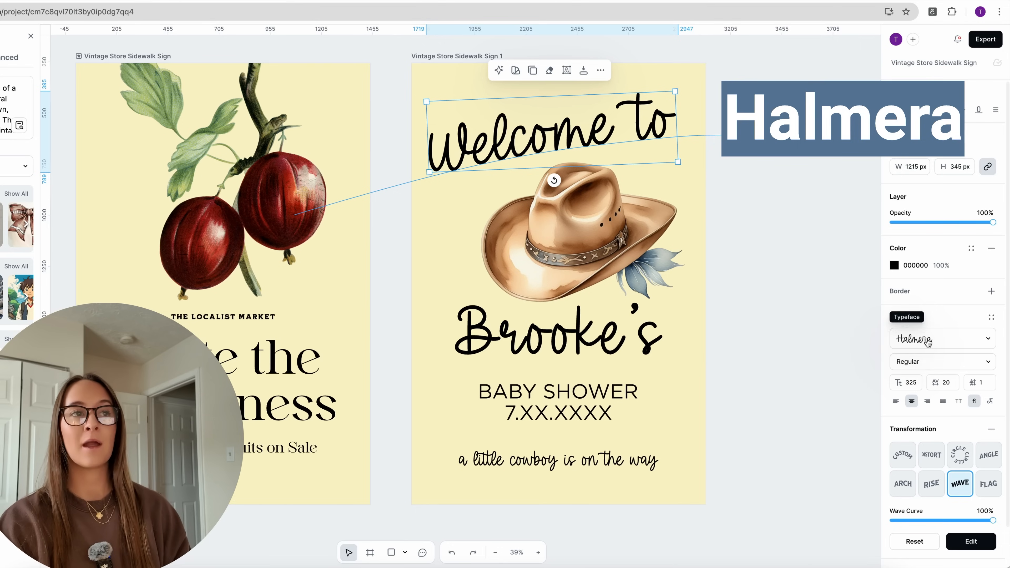
{"action": "left_click", "coordinate": [571, 392]}
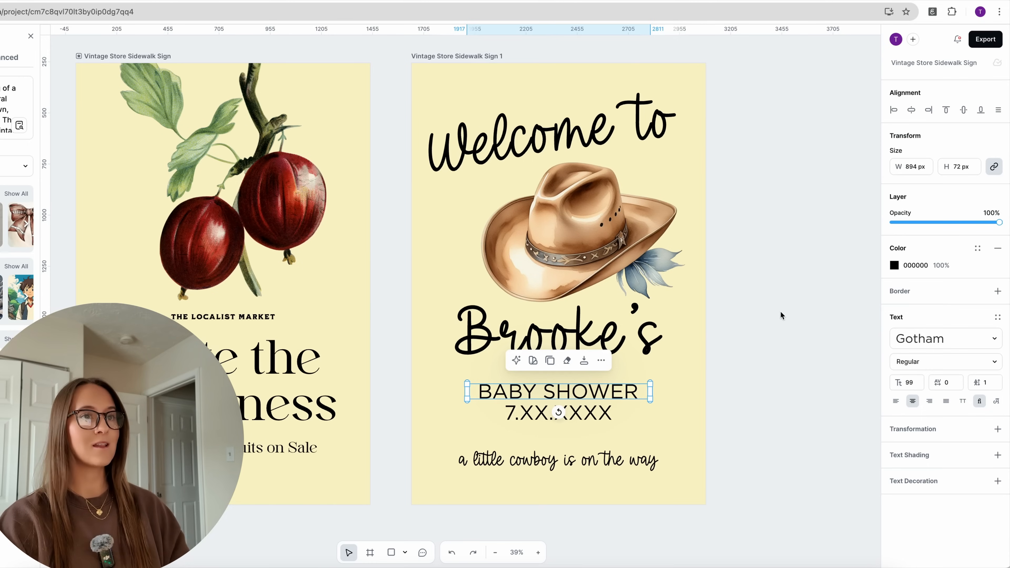
{"action": "left_click", "coordinate": [774, 289]}
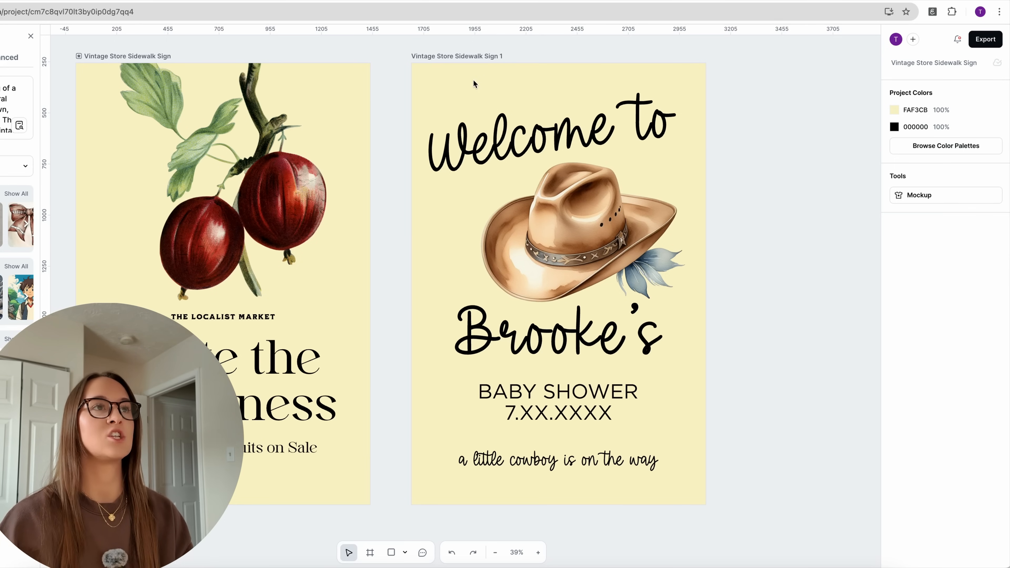
Recolour the welcome sign's artboard background by sampling the blue-grey flower beside the hat and lightening the colour to EBF0EE.
{"action": "left_click", "coordinate": [426, 57]}
{"action": "left_click", "coordinate": [894, 260]}
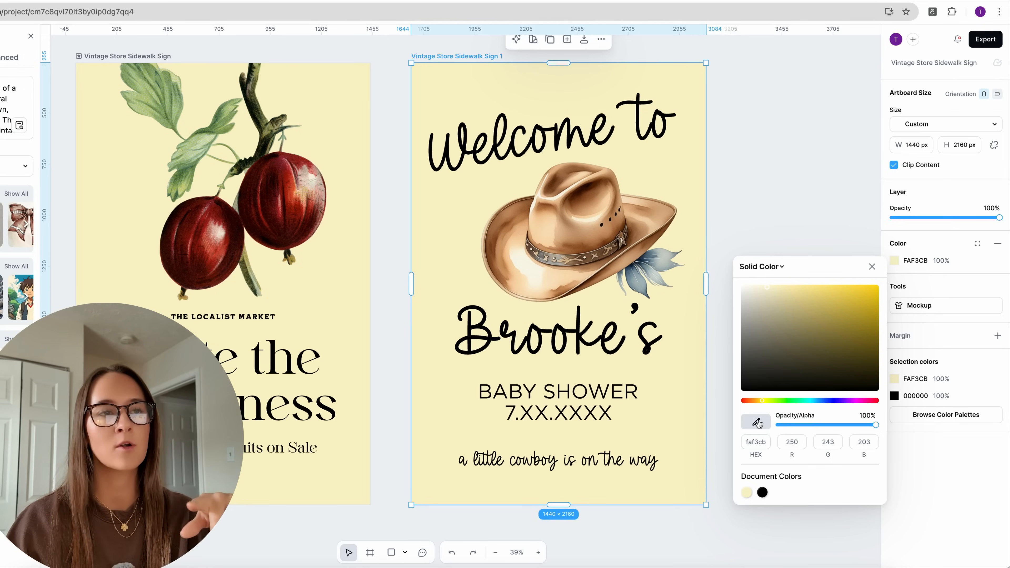
{"action": "left_click", "coordinate": [664, 263]}
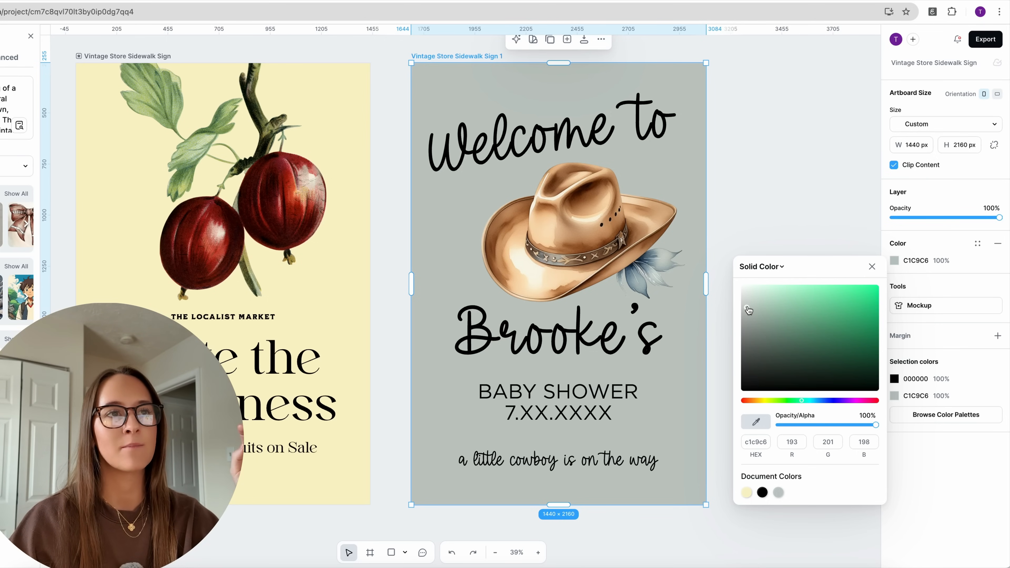
{"action": "left_click_drag", "start_coordinate": [744, 301], "coordinate": [746, 295]}
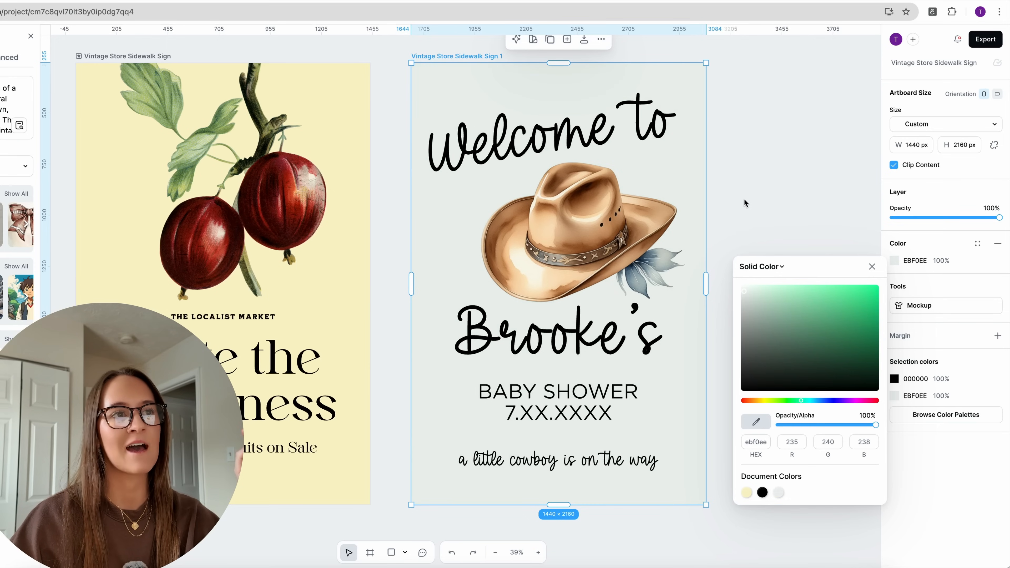
{"action": "left_click", "coordinate": [745, 202]}
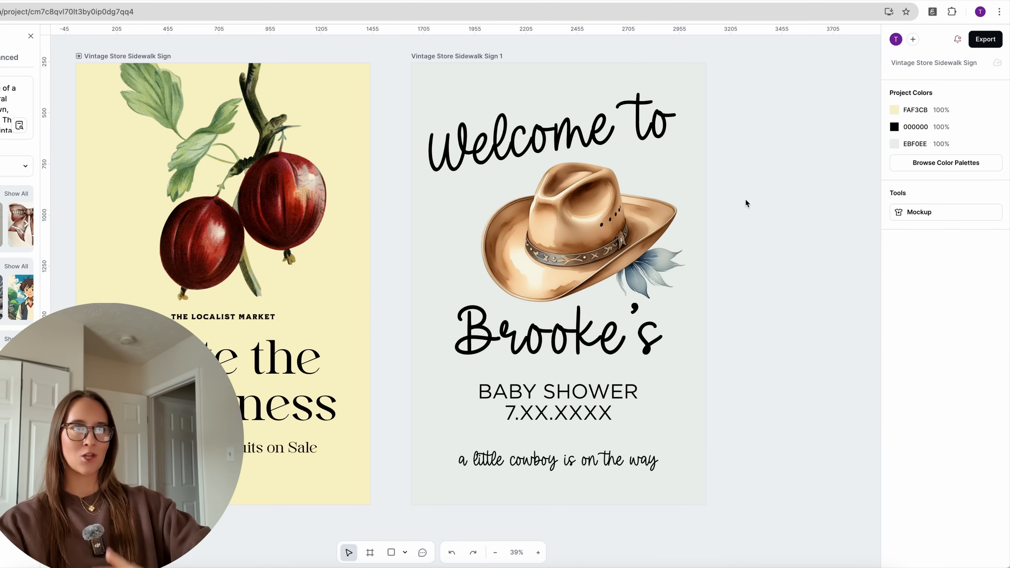